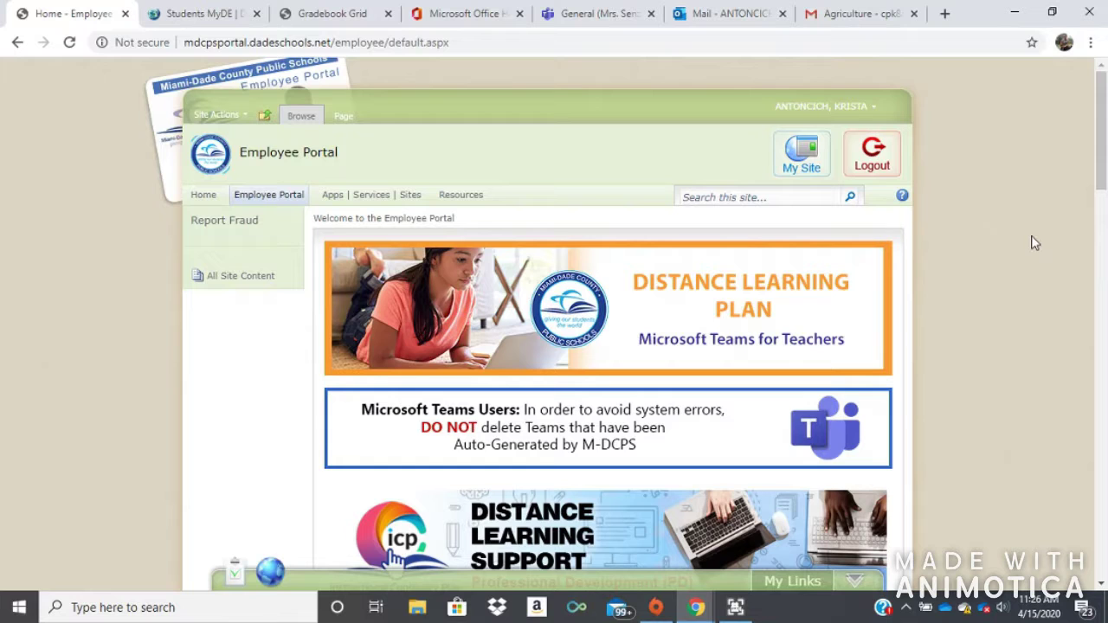
# - Find Discovery Education in the employee portal's list of apps, services and sites, and switch to its student home page
pyautogui.click(387, 206)
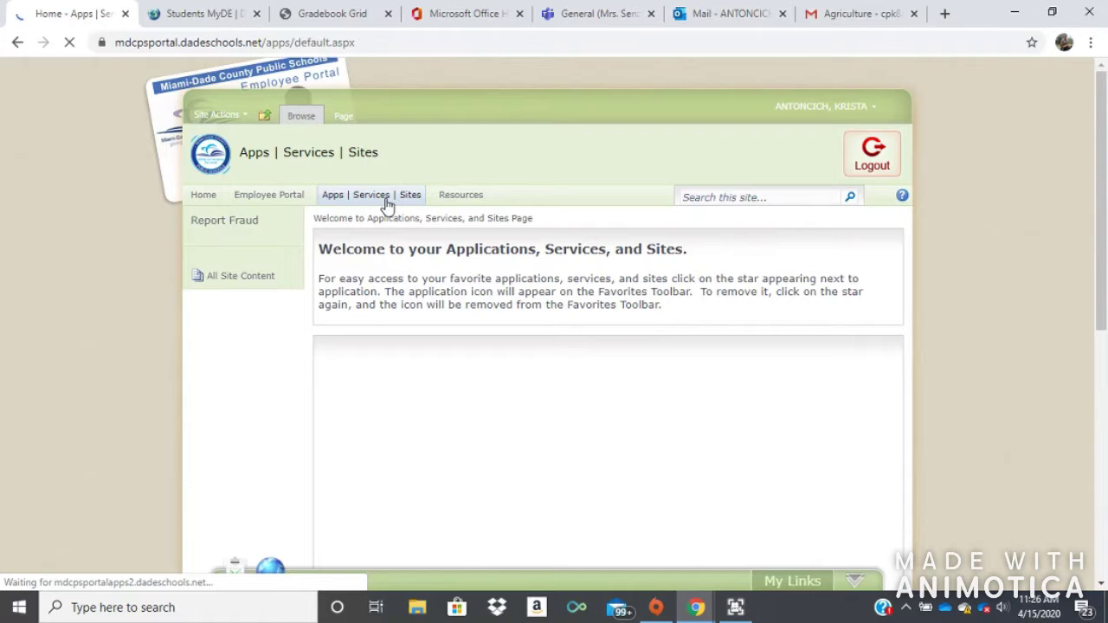
pyautogui.moveTo(1101, 177); pyautogui.dragTo(1101, 357)
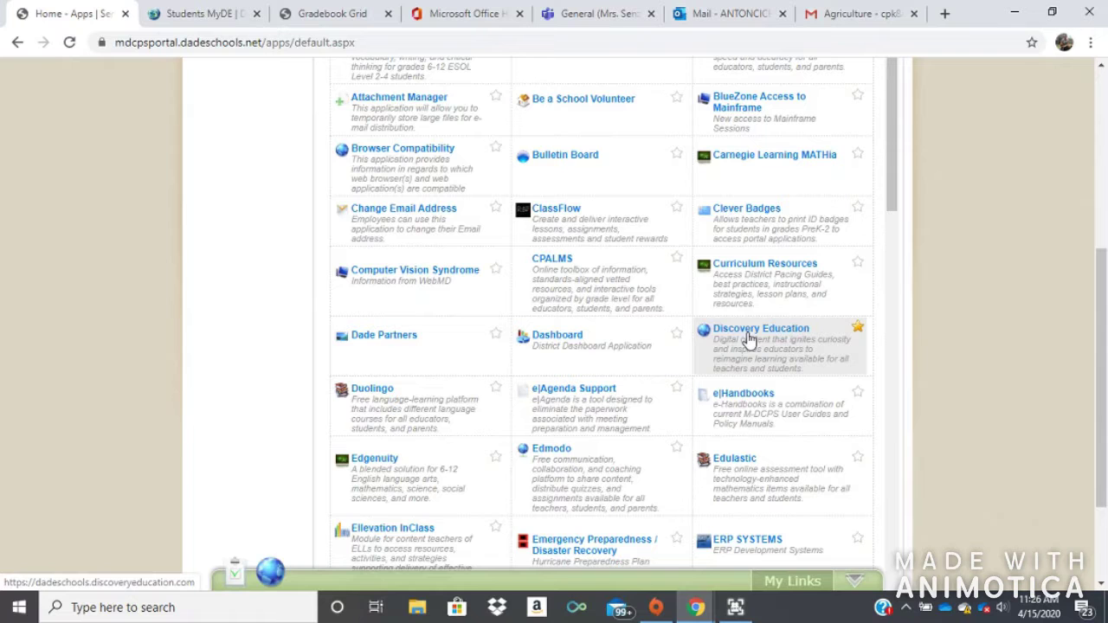
pyautogui.click(196, 16)
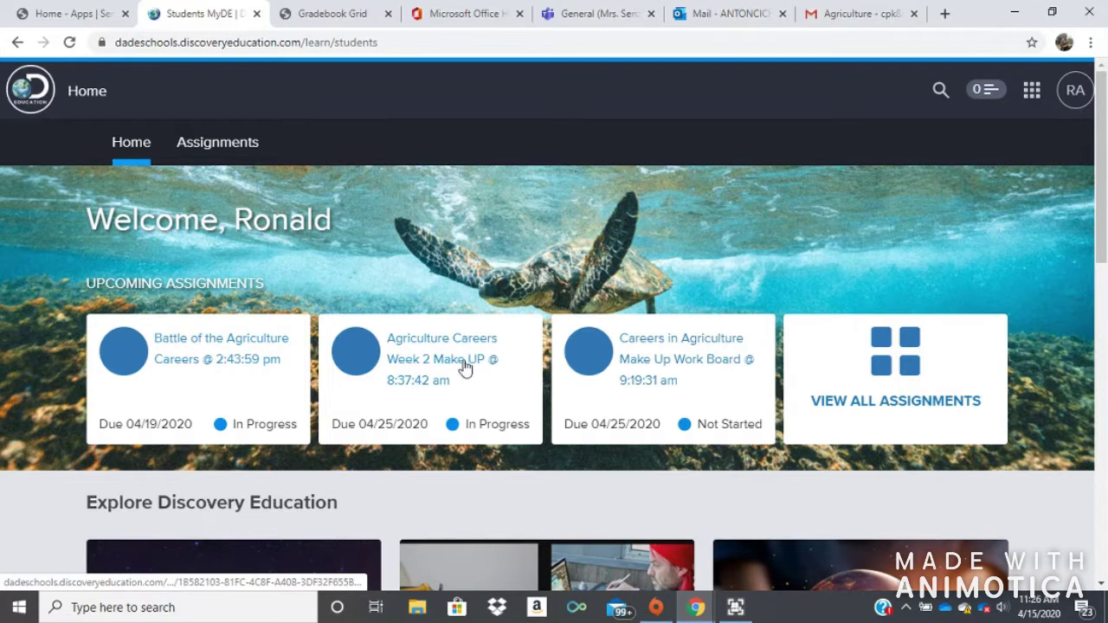
# - Show the student's full assignment list and filter it to the past due assignments
pyautogui.click(910, 362)
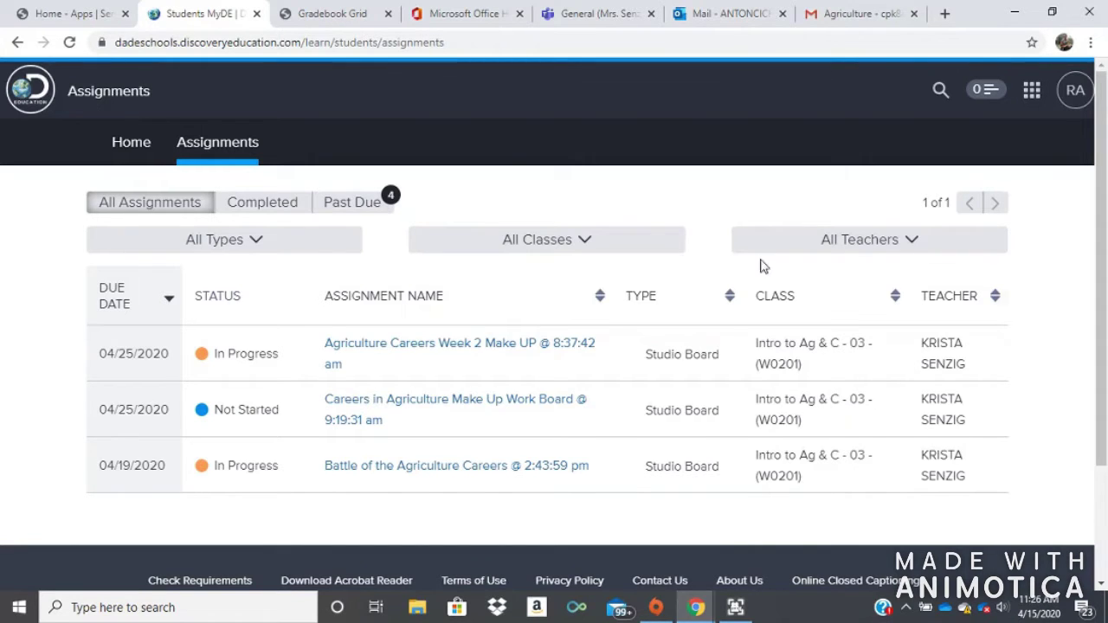
pyautogui.click(368, 207)
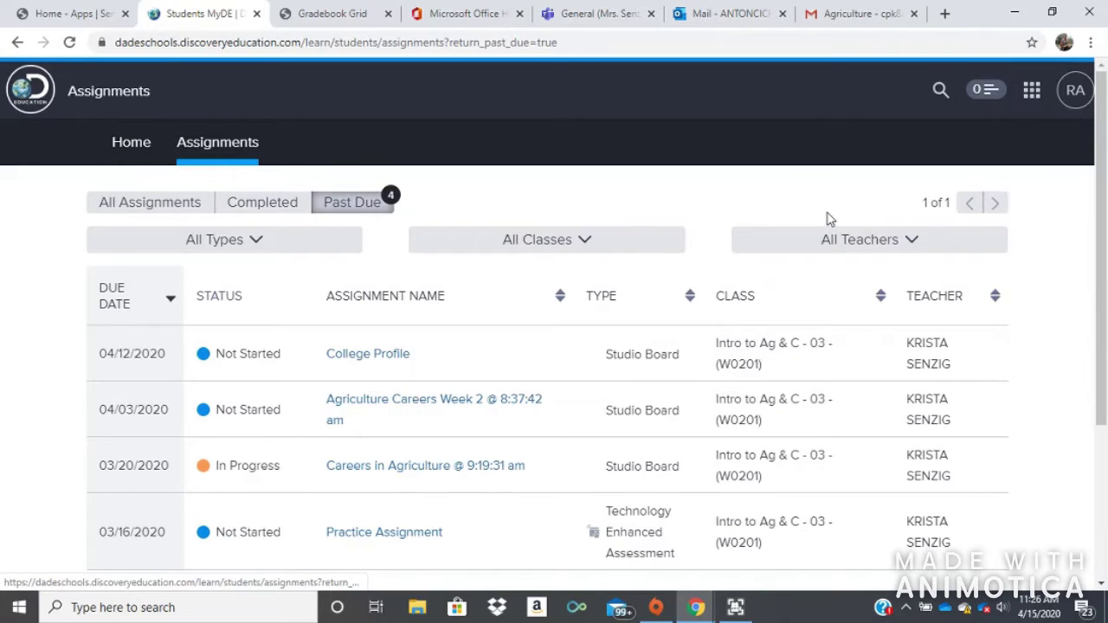
pyautogui.moveTo(1104, 220); pyautogui.dragTo(1105, 300)
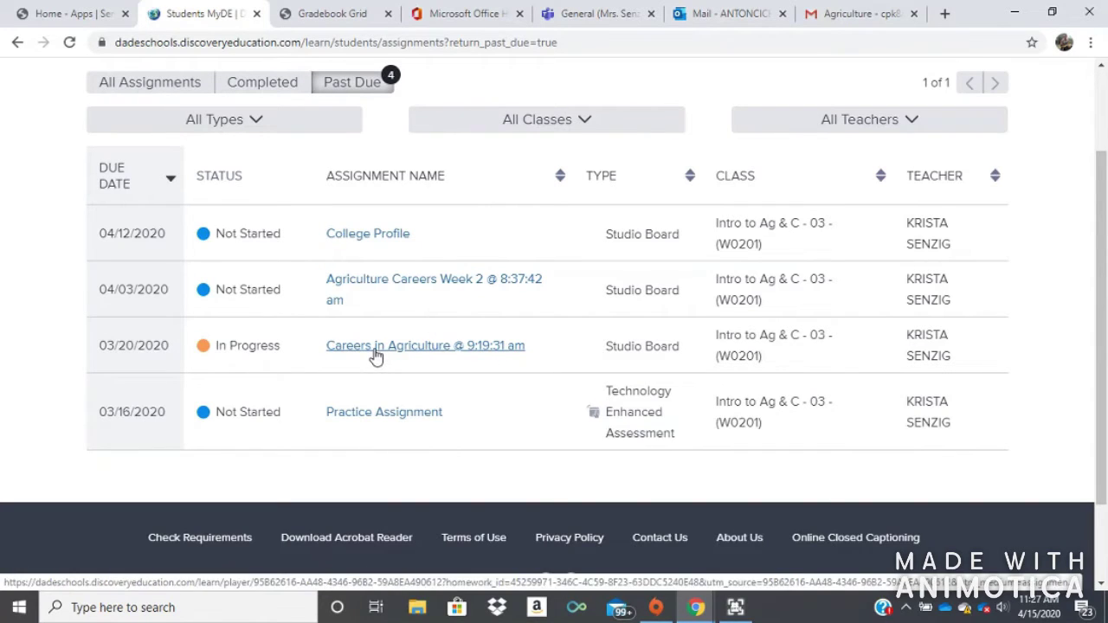
# - Open the past due Studio board assignment Agriculture Careers Week 2 and start it
pyautogui.click(400, 290)
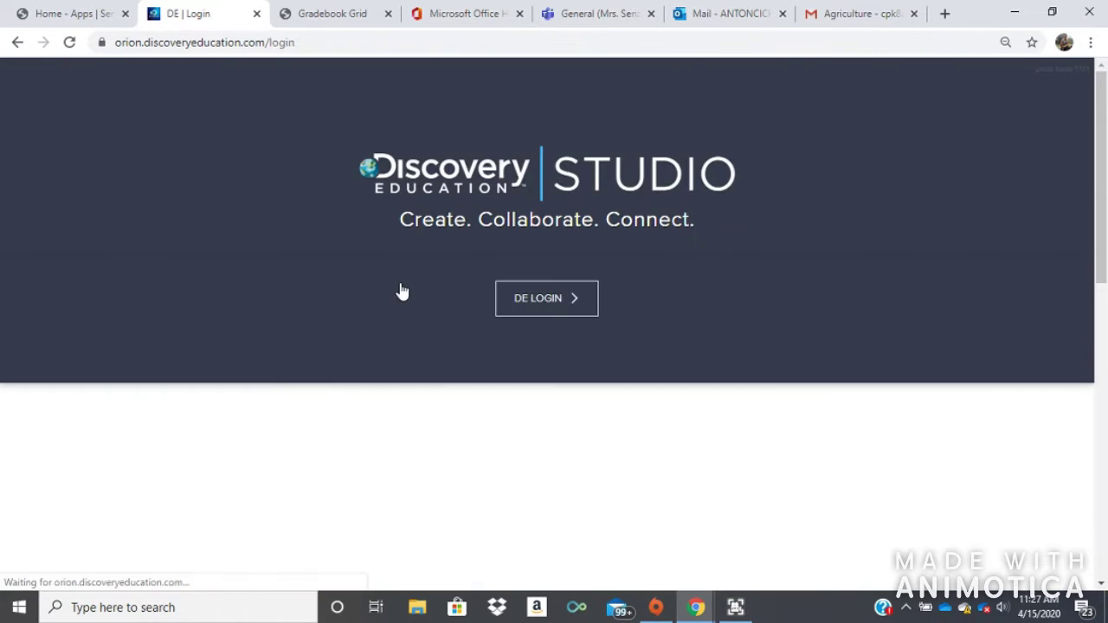
pyautogui.click(17, 41)
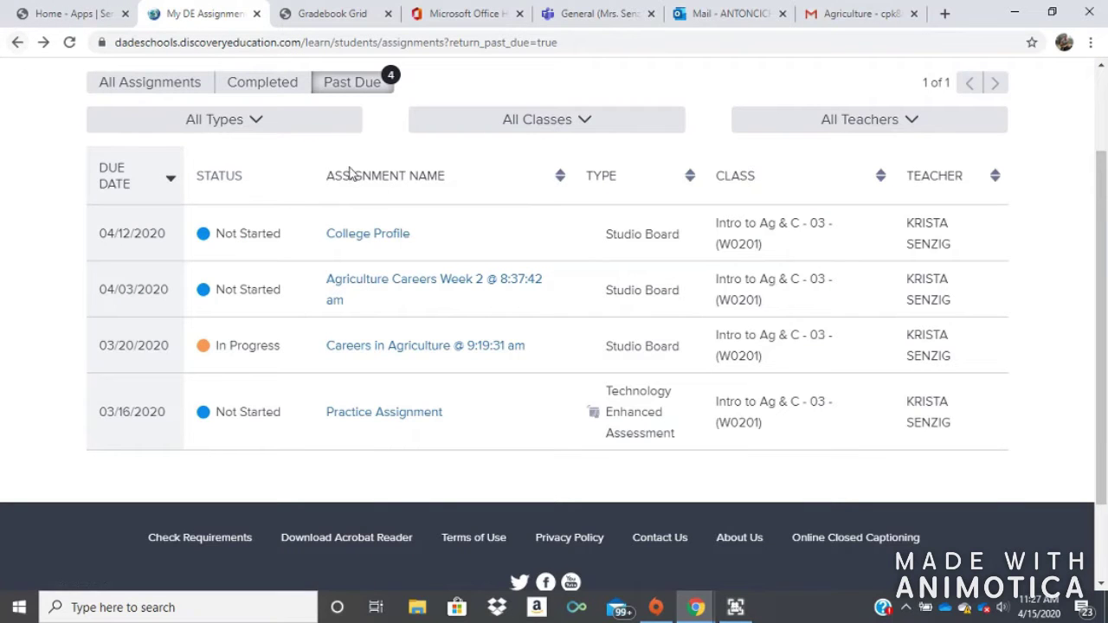
pyautogui.click(437, 289)
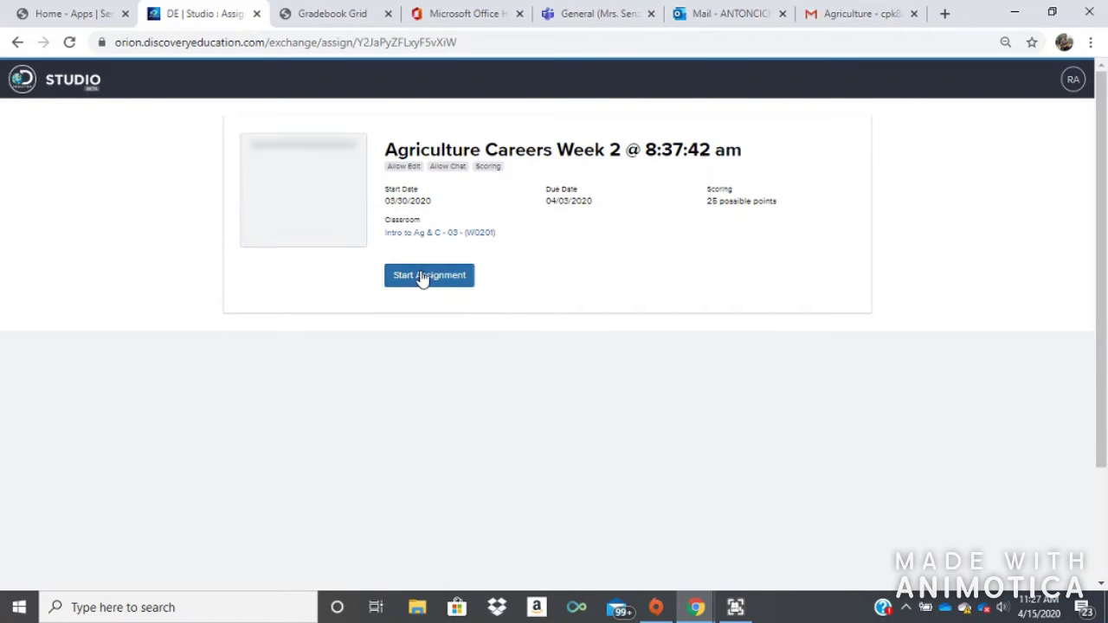
pyautogui.click(422, 277)
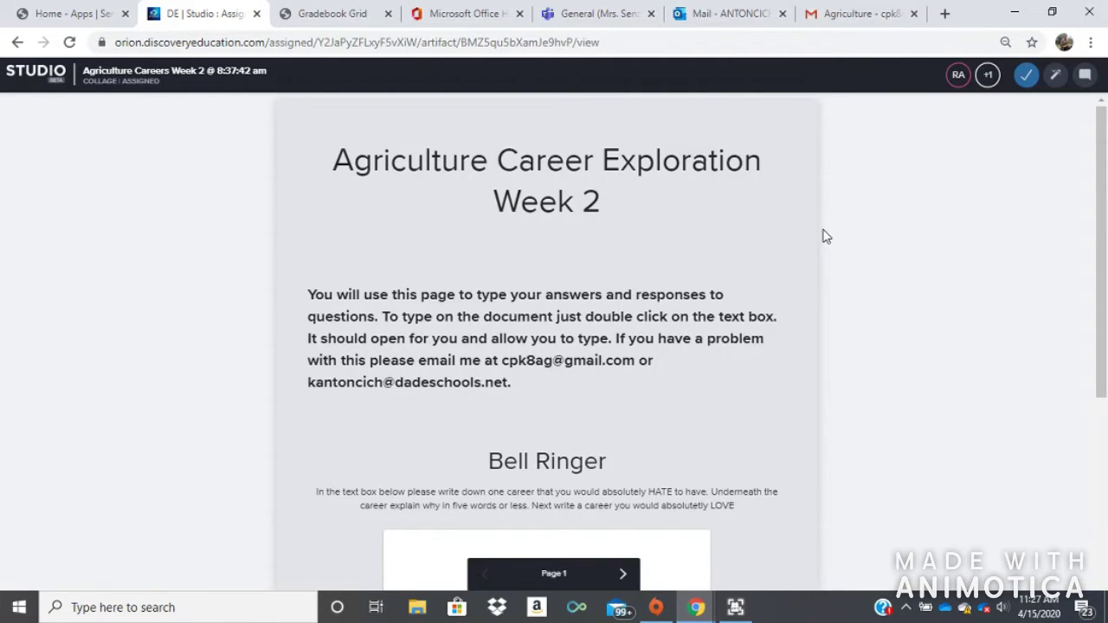
# - Switch the Agriculture Career Exploration Week 2 board to edit mode and go to the Bell Ringer text box
pyautogui.click(1056, 78)
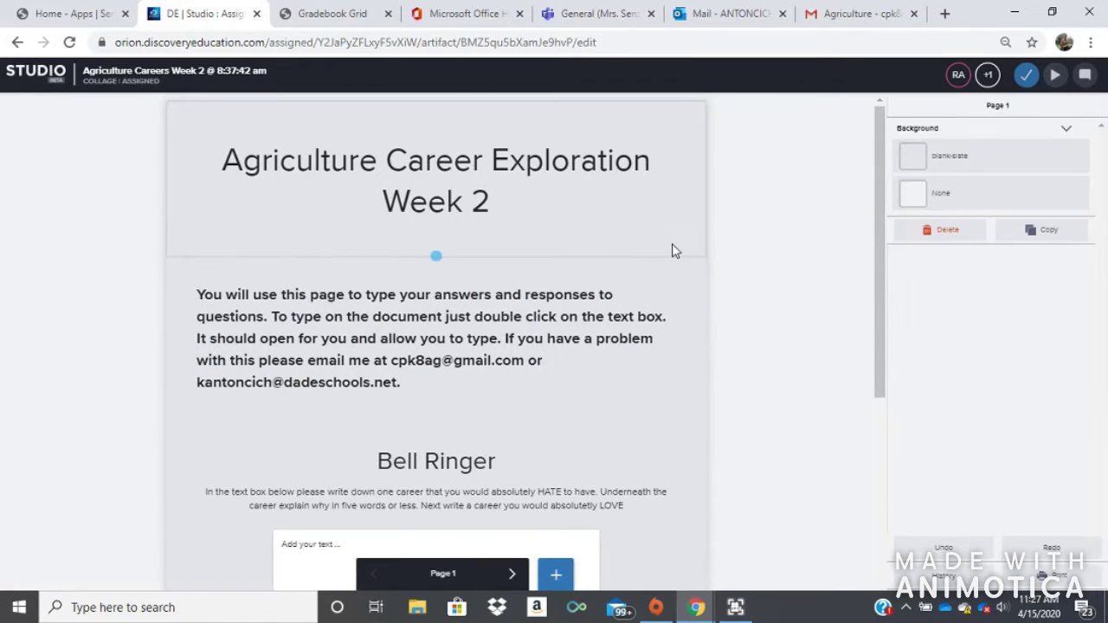
pyautogui.moveTo(881, 152); pyautogui.dragTo(882, 165)
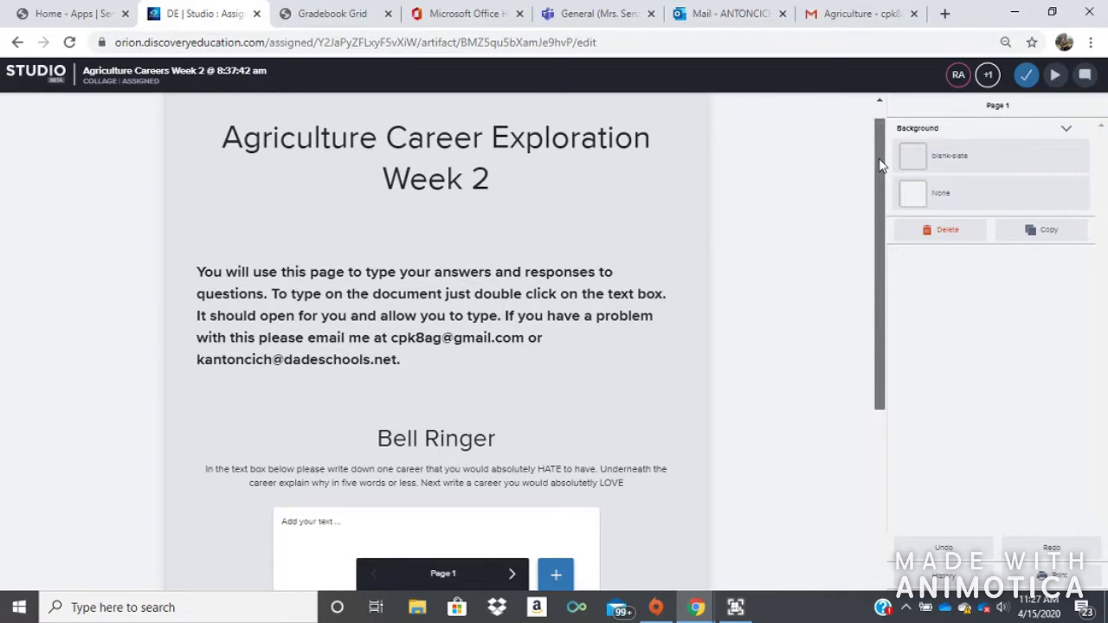
pyautogui.moveTo(882, 165); pyautogui.dragTo(882, 221)
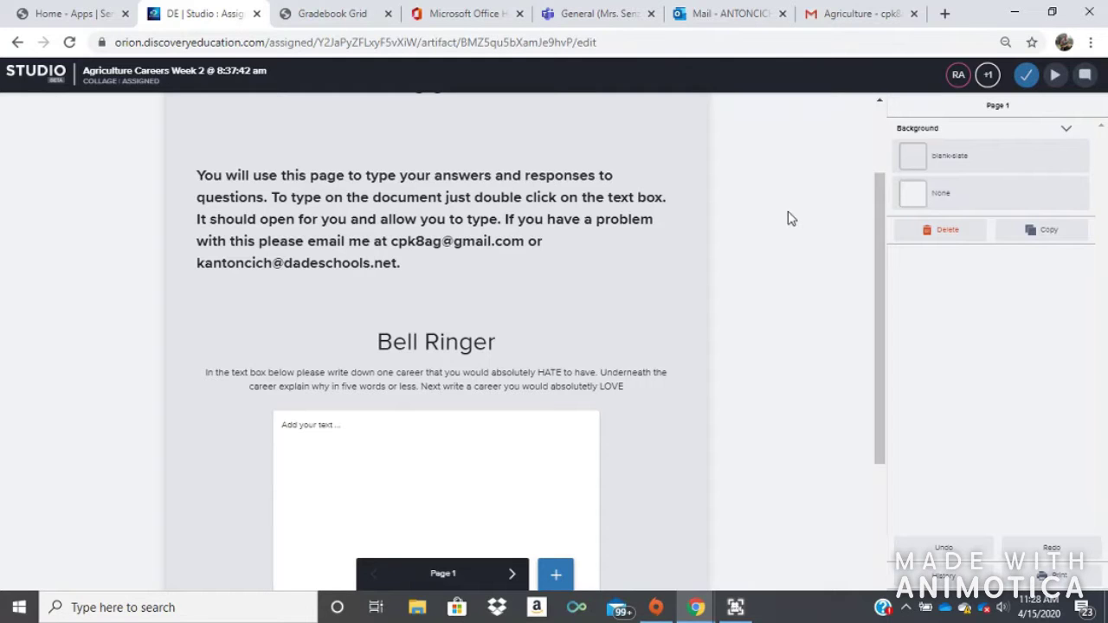
pyautogui.moveTo(881, 225); pyautogui.dragTo(877, 303)
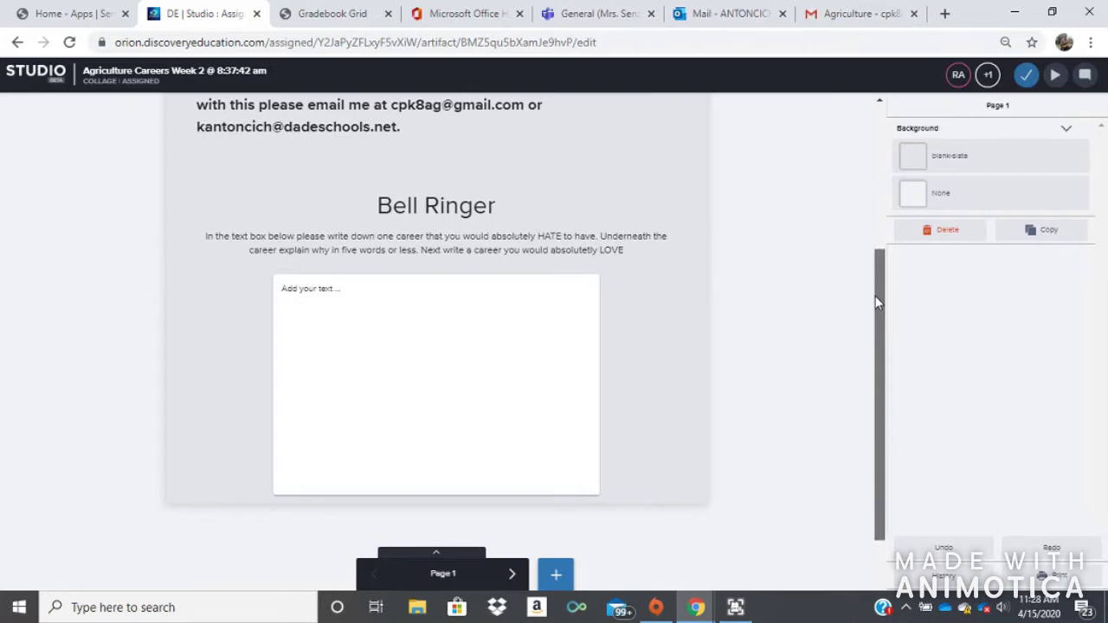
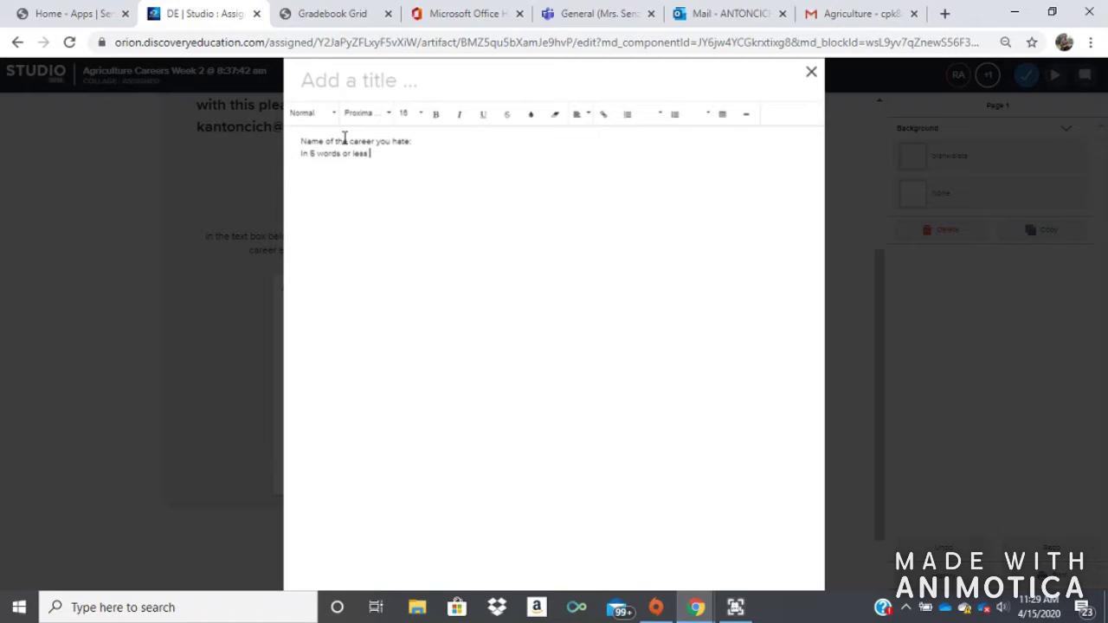
# - In the Bell Ringer answer, finish "In 5 words or less explain why" and add "Name of the career you would love", "In 5 words or less why"
pyautogui.write('lain why')
pyautogui.press('Return')
pyautogui.press('Return')
pyautogui.write('Name of the ce')
pyautogui.write('reer ')
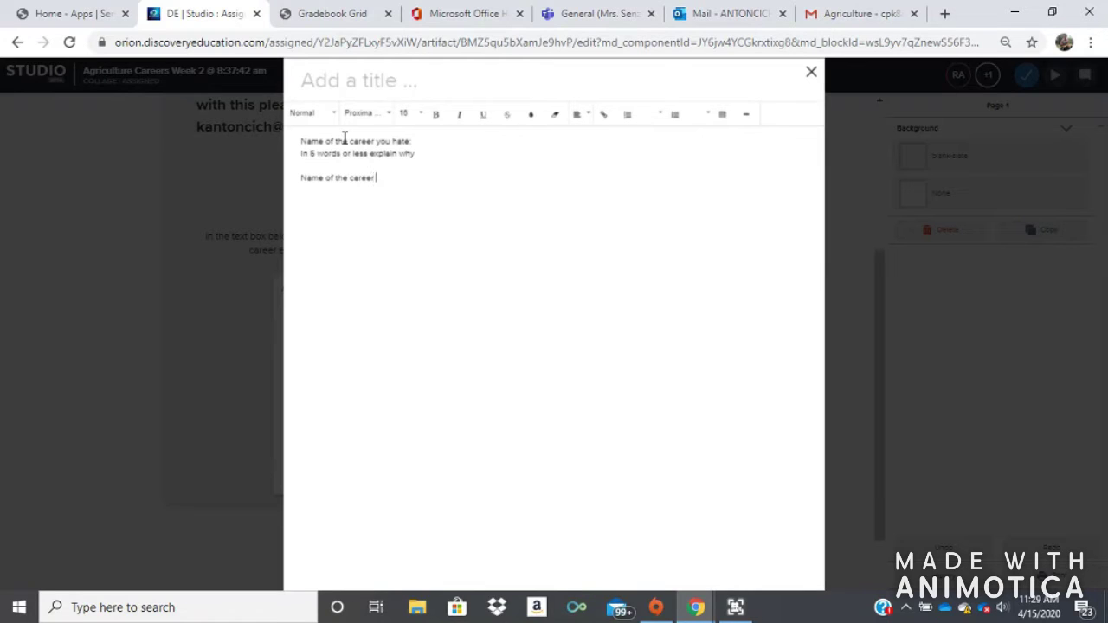
pyautogui.write('you would love')
pyautogui.press('Return')
pyautogui.write('In 5 words or less')
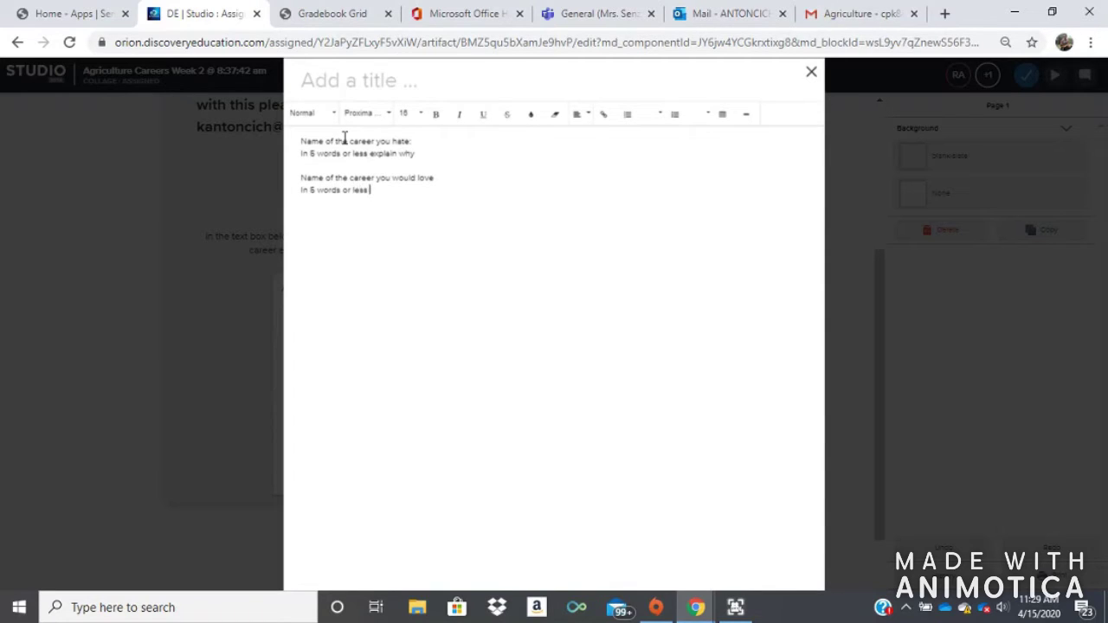
pyautogui.write(' why')
# - Delete all the sample text from the Bell Ringer answer and close its text editor
pyautogui.moveTo(390, 189); pyautogui.dragTo(295, 144)
pyautogui.press('BackSpace')
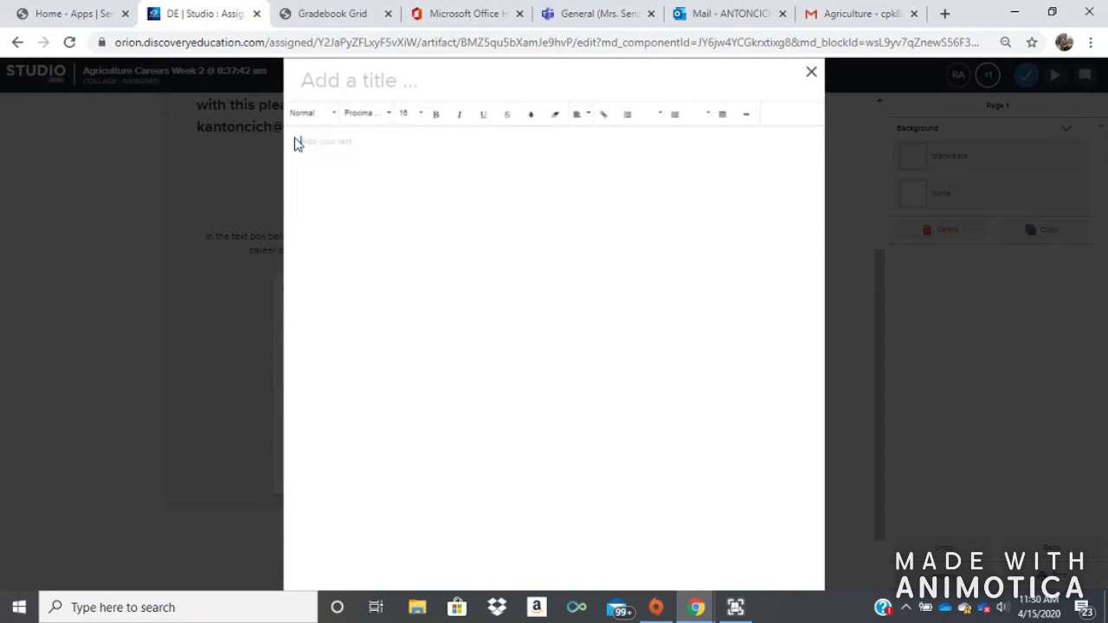
pyautogui.click(809, 72)
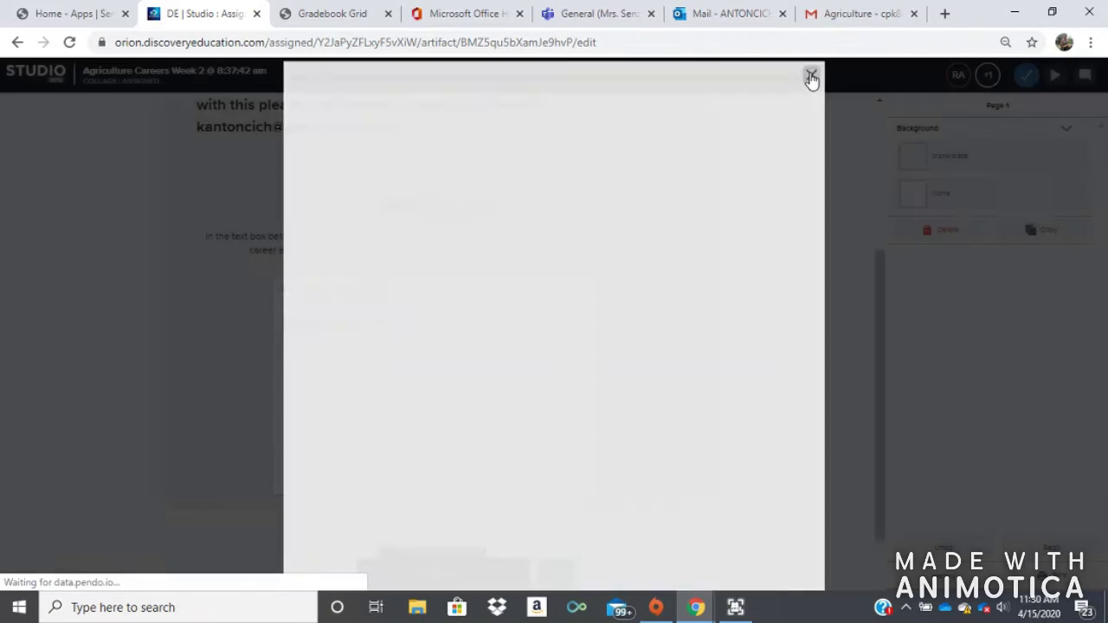
# - Go to the board's Career Finder page and open the agexplorer.com quiz link in its instructions
pyautogui.moveTo(880, 310); pyautogui.dragTo(884, 343)
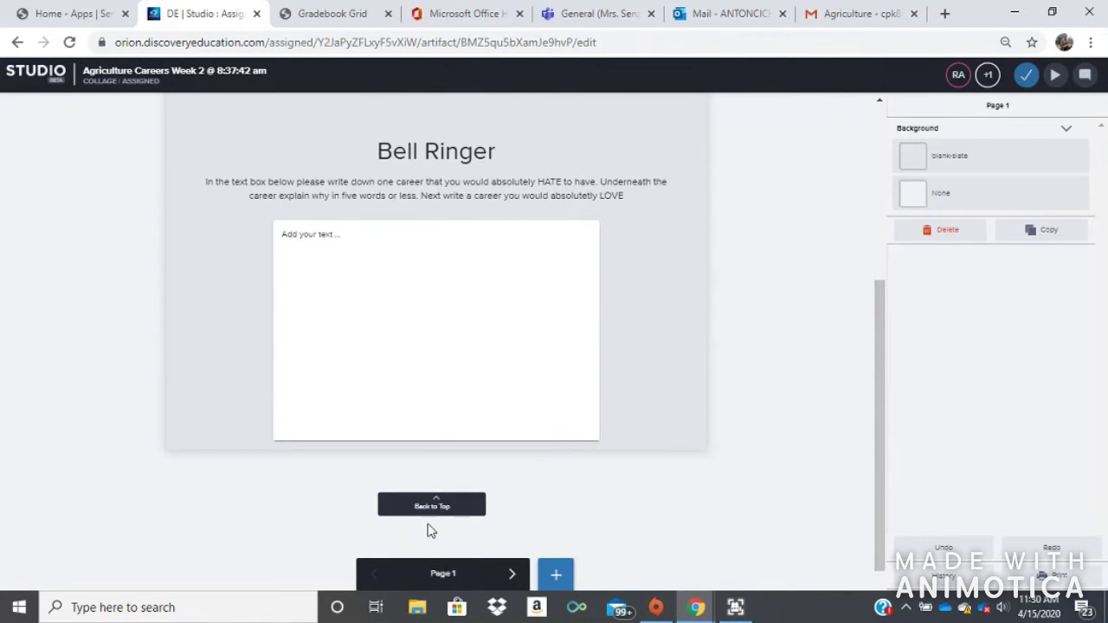
pyautogui.click(513, 574)
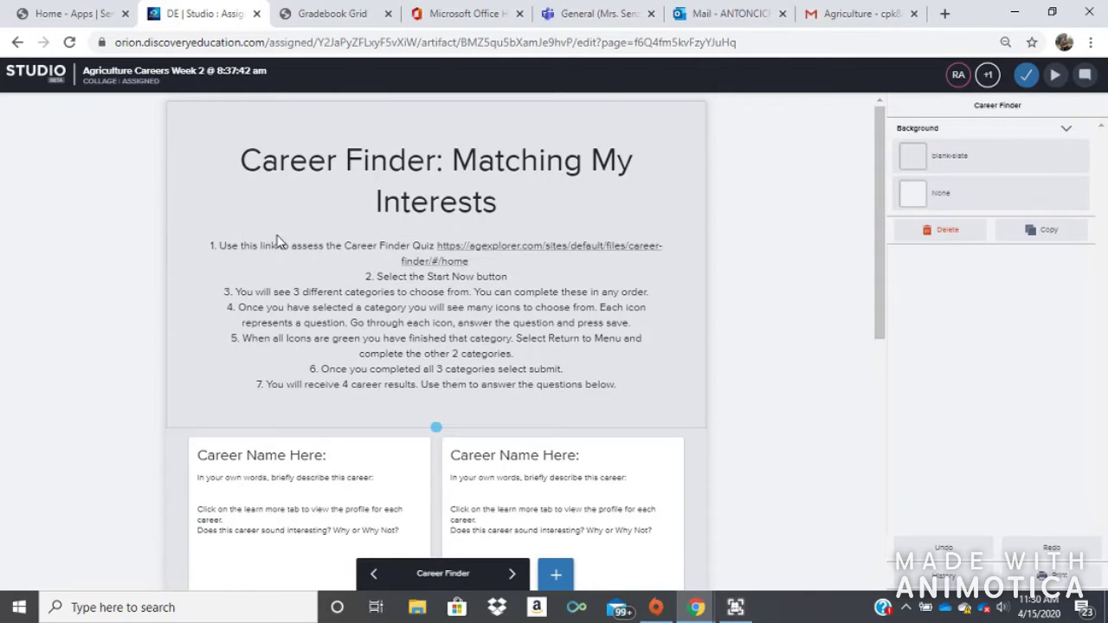
pyautogui.click(567, 250)
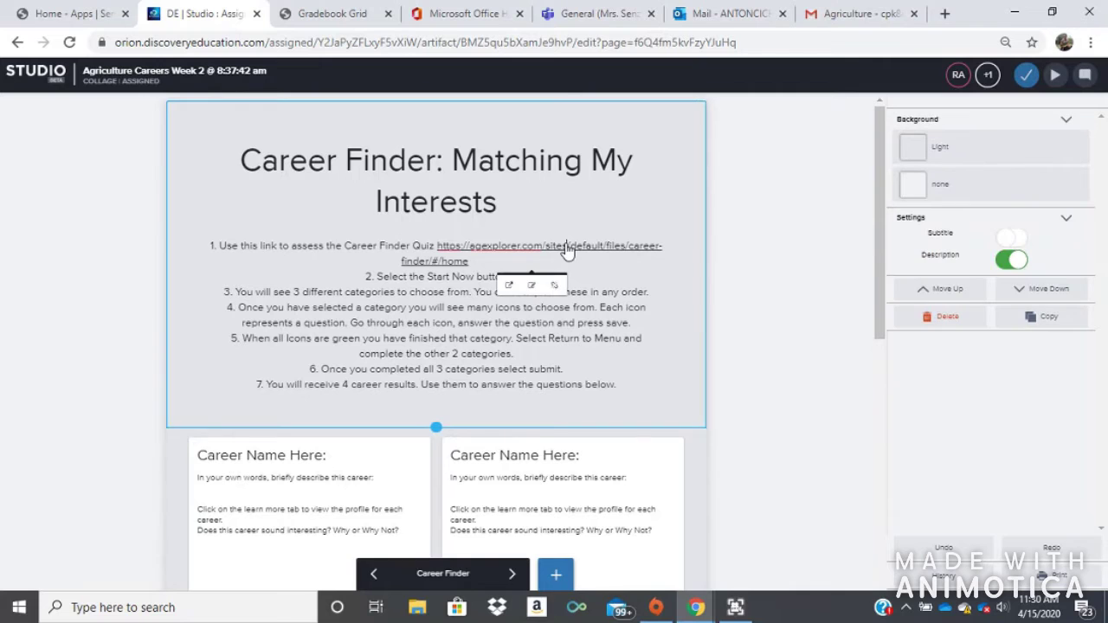
pyautogui.click(510, 286)
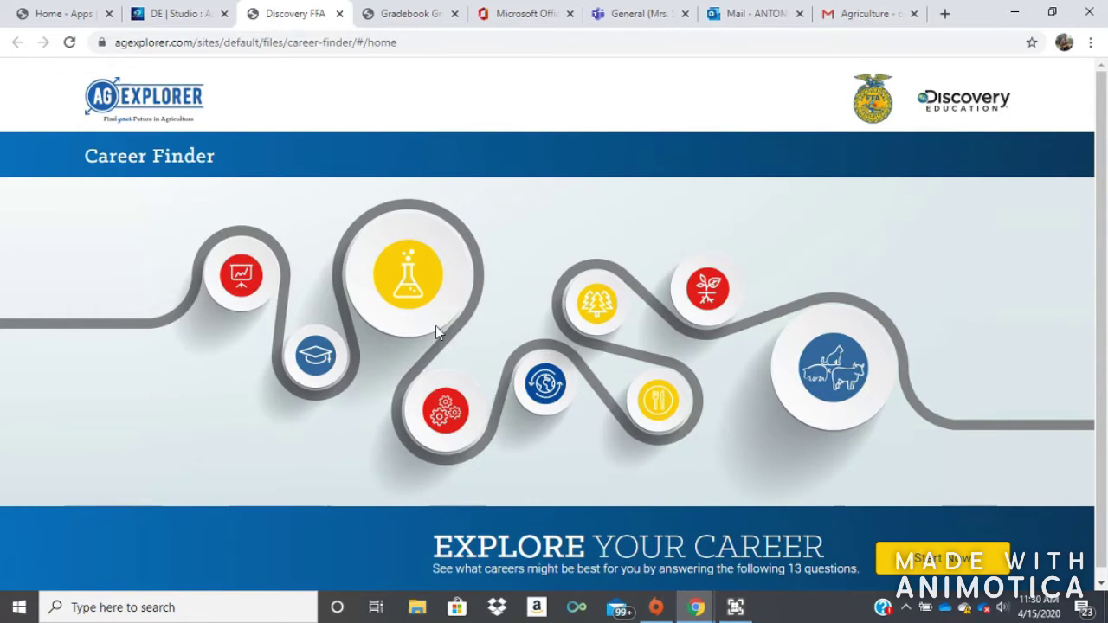
# - Start the AgExplorer Career Finder quiz, checking the numbered instructions on the Studio board, and return to the quiz categories
pyautogui.click(178, 13)
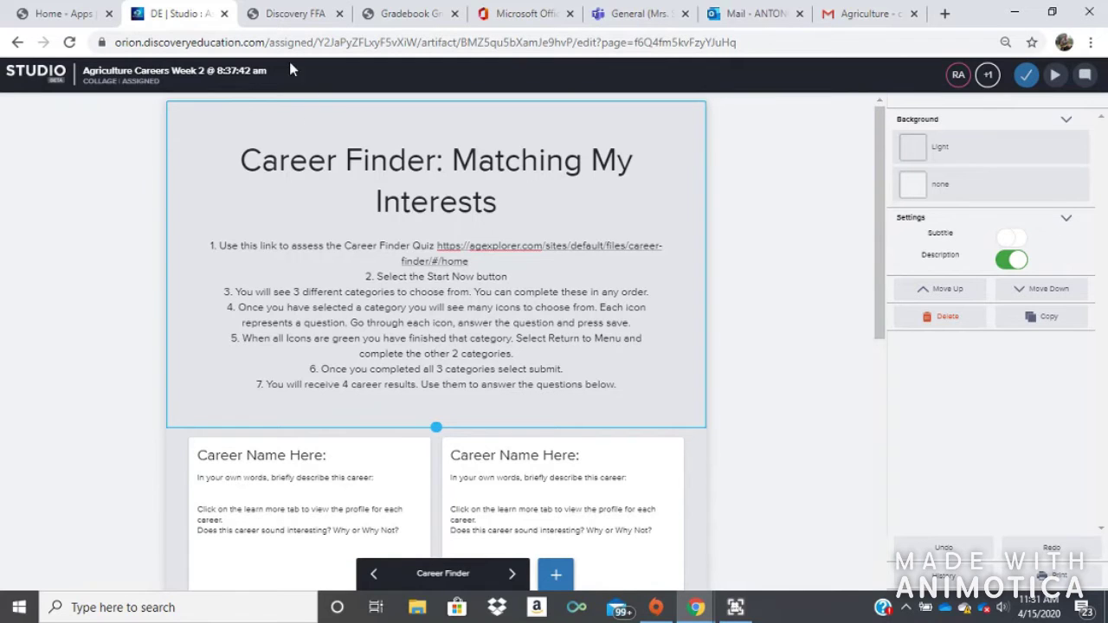
pyautogui.click(291, 14)
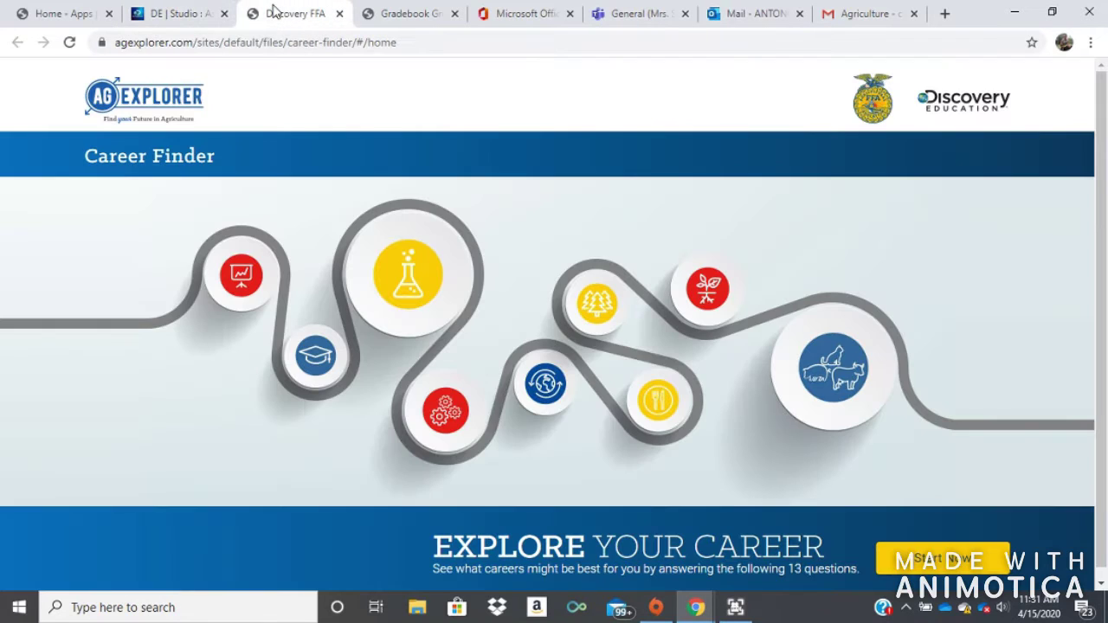
pyautogui.click(959, 561)
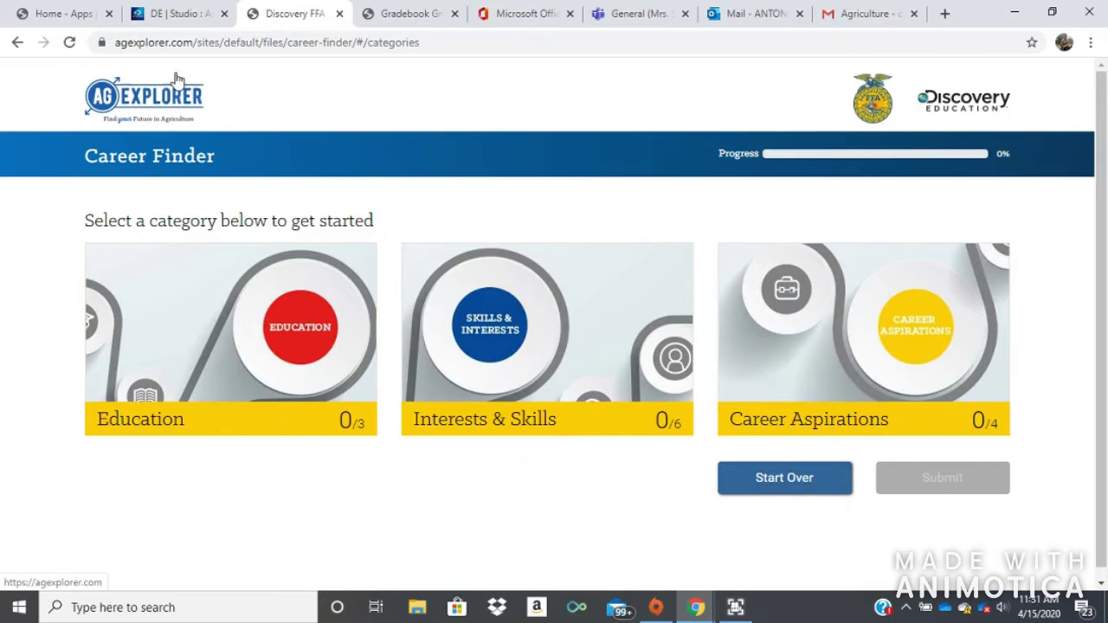
pyautogui.click(179, 13)
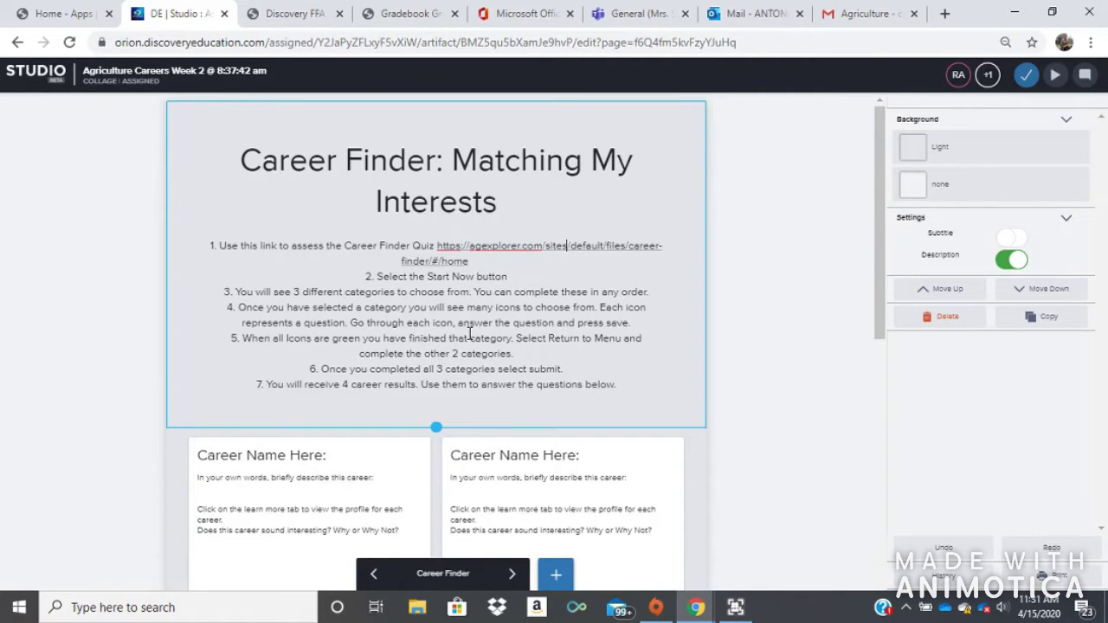
pyautogui.click(292, 13)
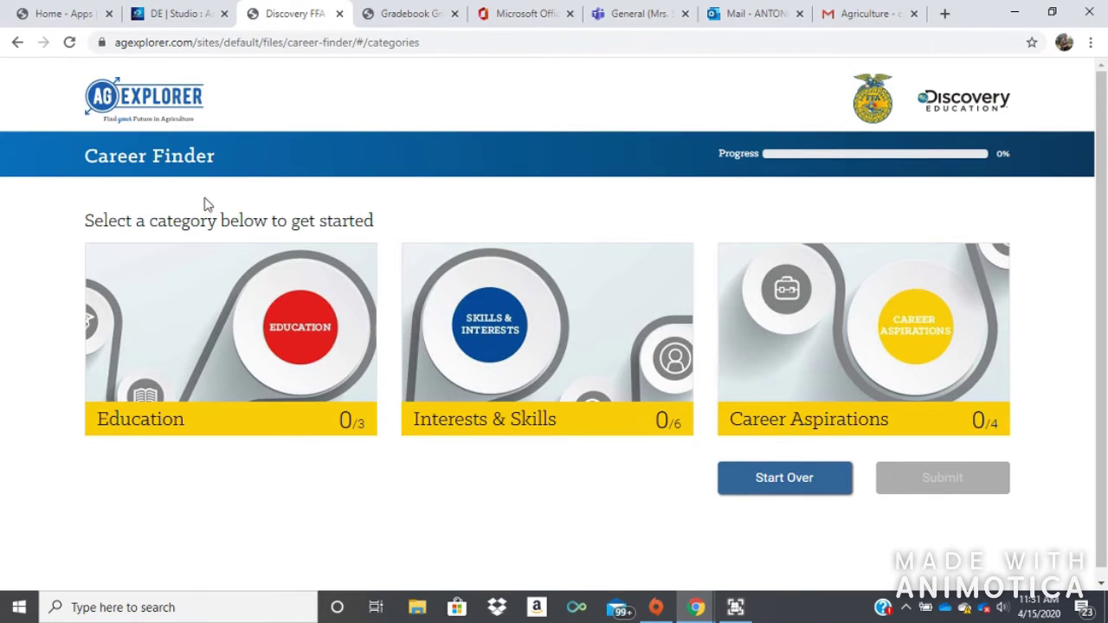
# - In the Education category, answer the education goals question with earning a Bachelor's degree and save it
pyautogui.click(289, 367)
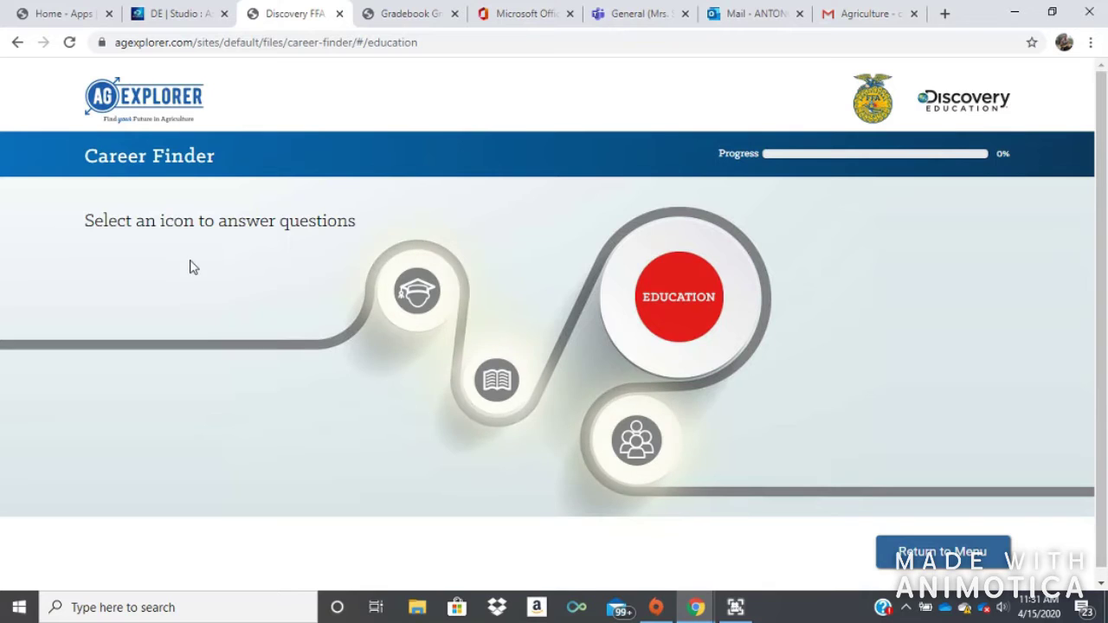
pyautogui.click(419, 295)
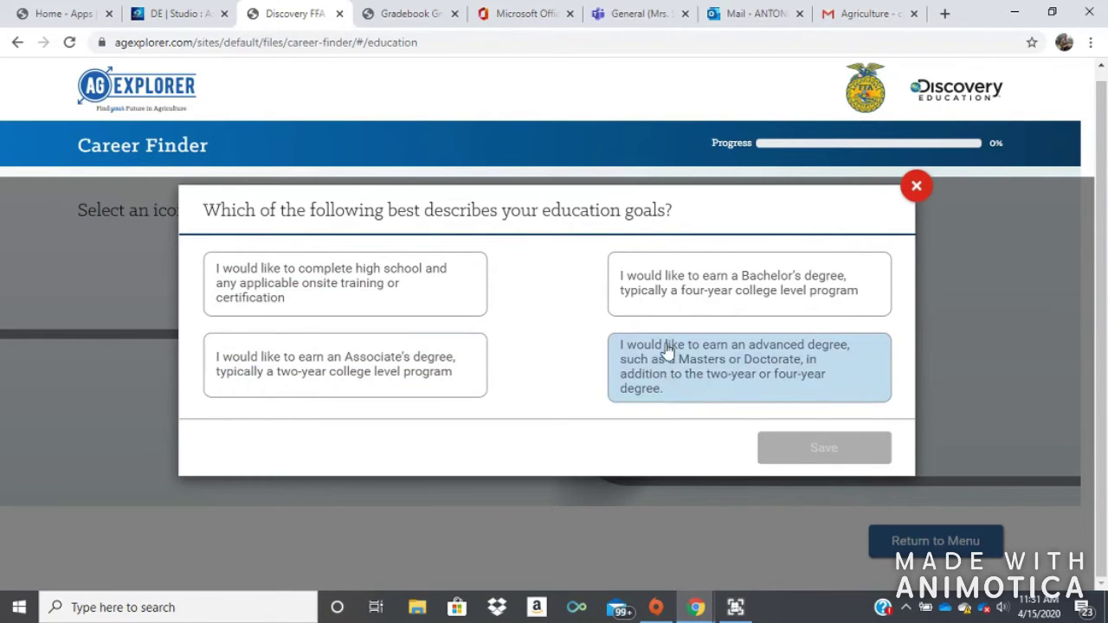
pyautogui.click(635, 301)
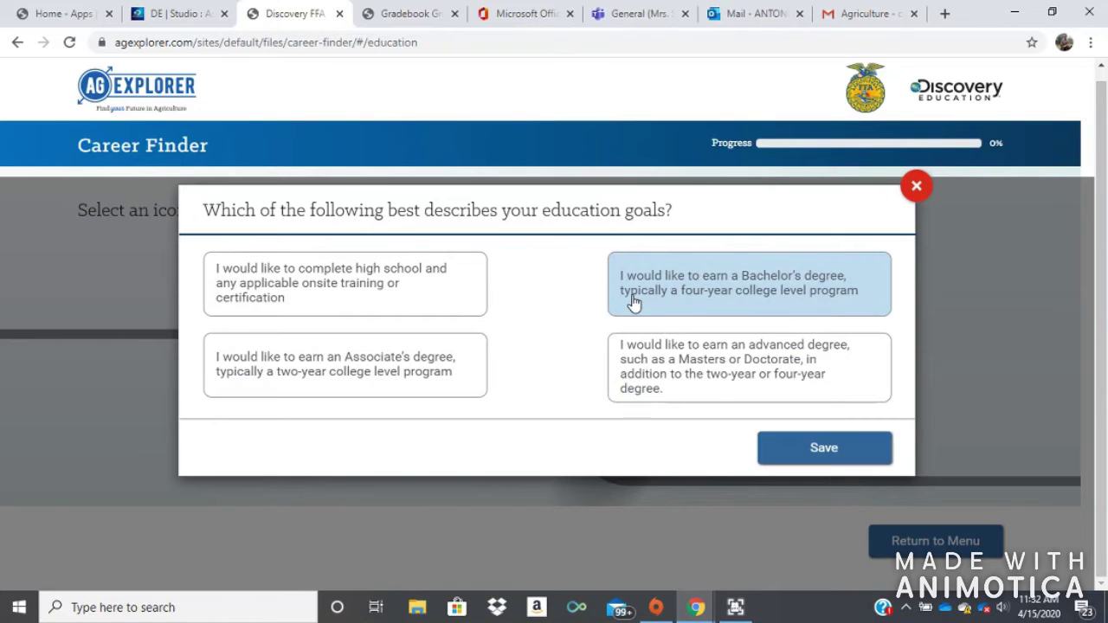
pyautogui.click(797, 459)
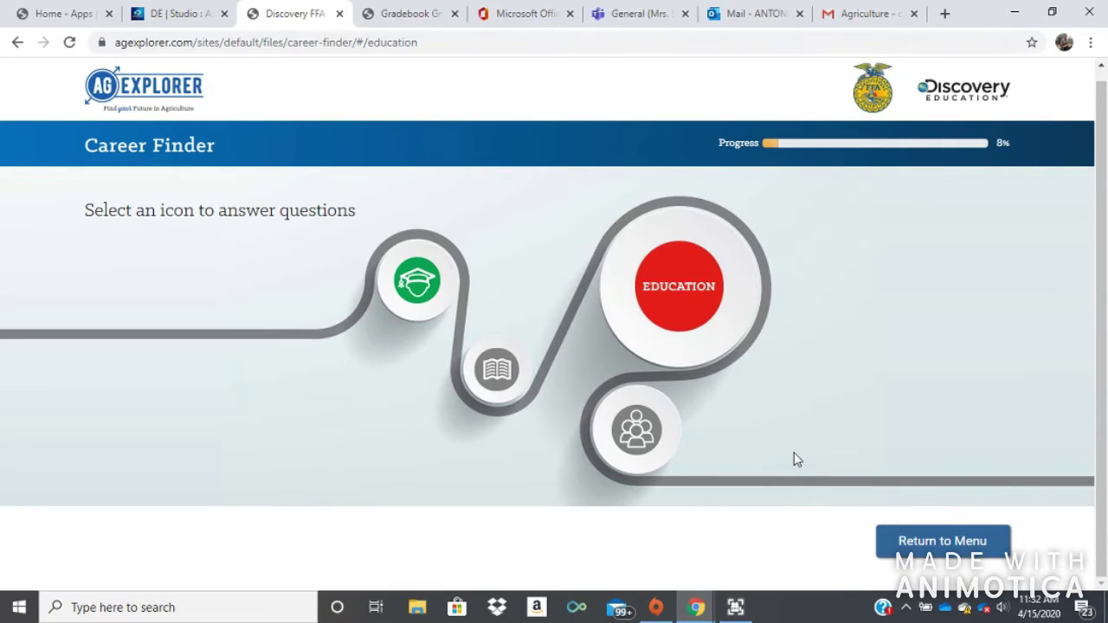
# - Answer the favorite subjects question with STEM and save it
pyautogui.click(506, 386)
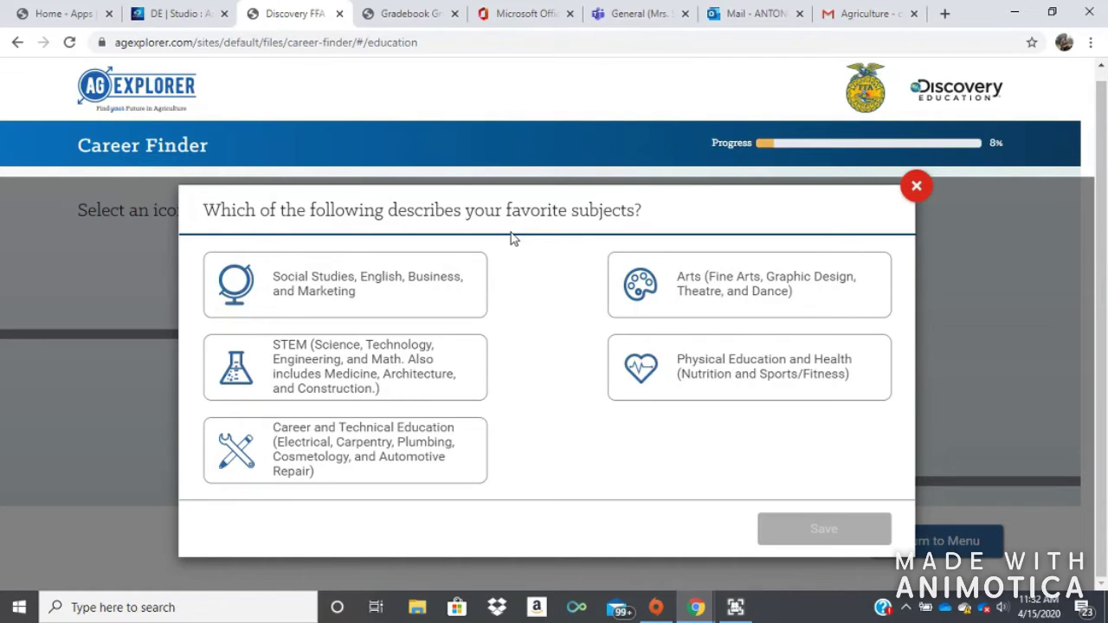
pyautogui.click(447, 358)
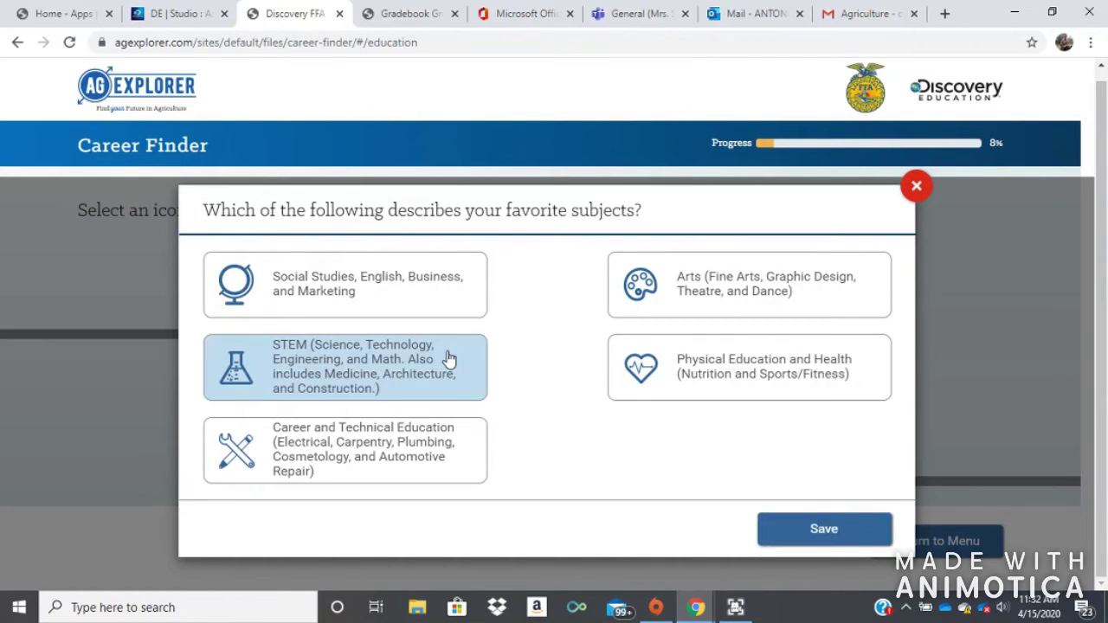
pyautogui.click(814, 531)
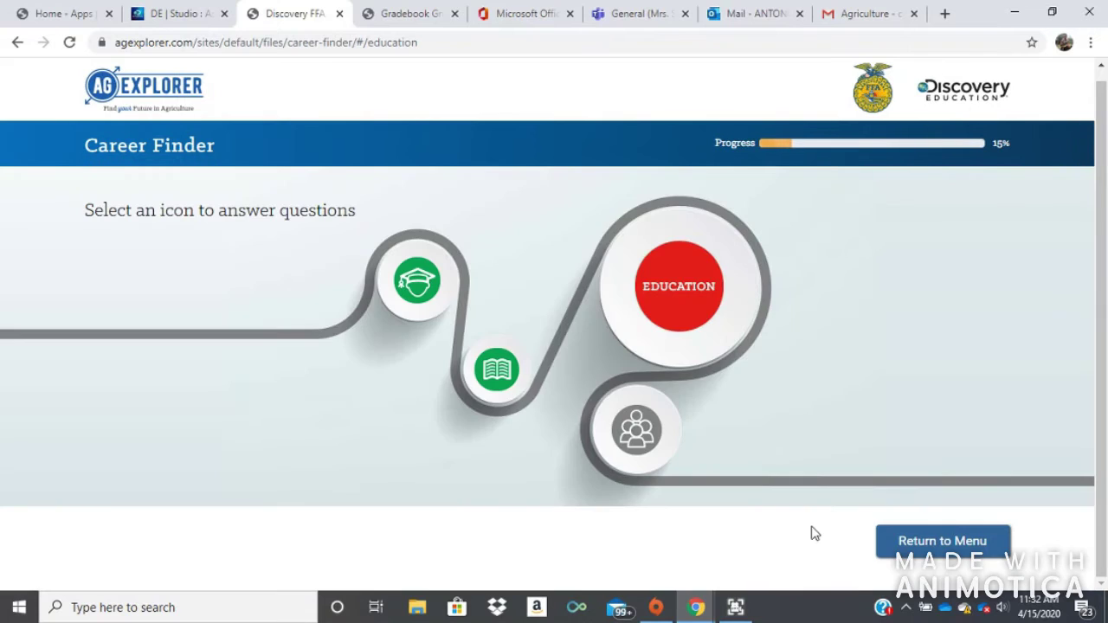
# - Answer the group project role question with The collaborator, save it, and return to the quiz categories
pyautogui.click(639, 444)
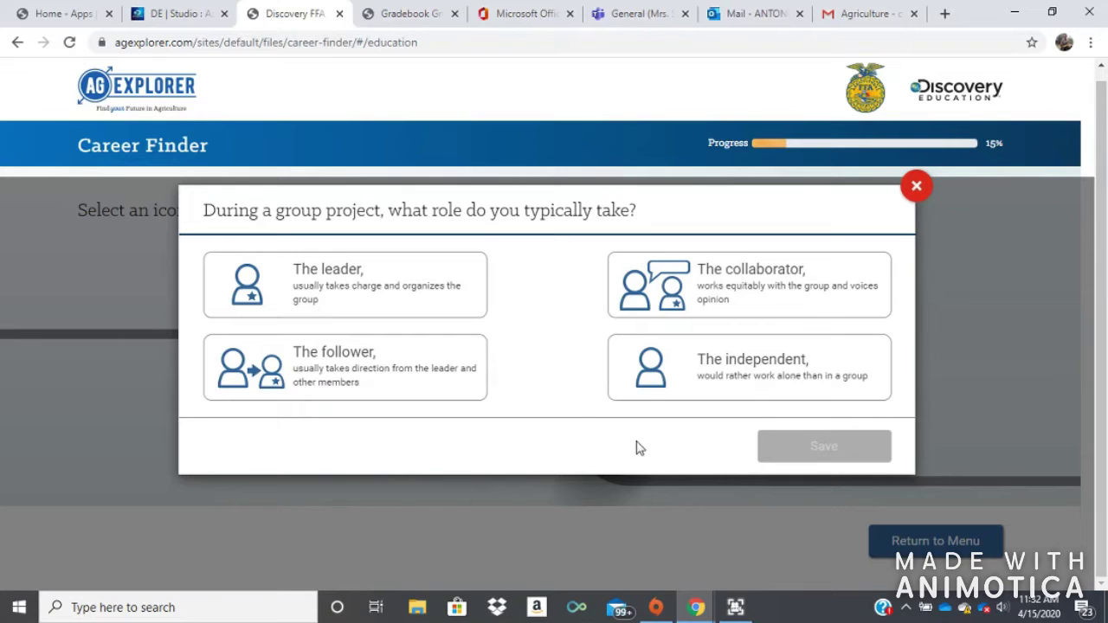
pyautogui.click(721, 312)
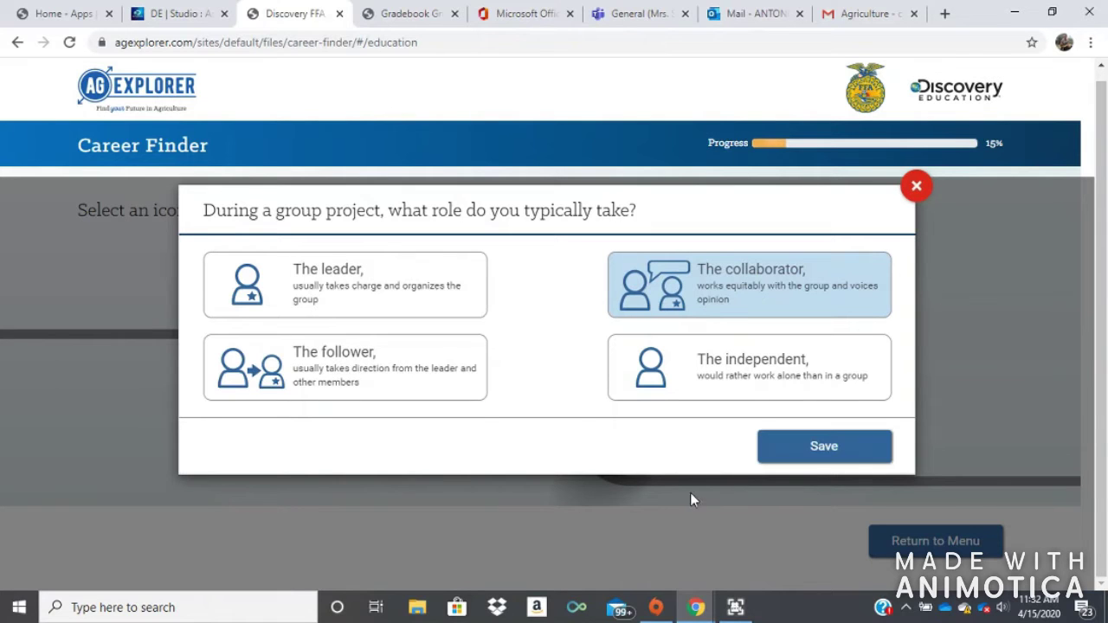
pyautogui.click(788, 447)
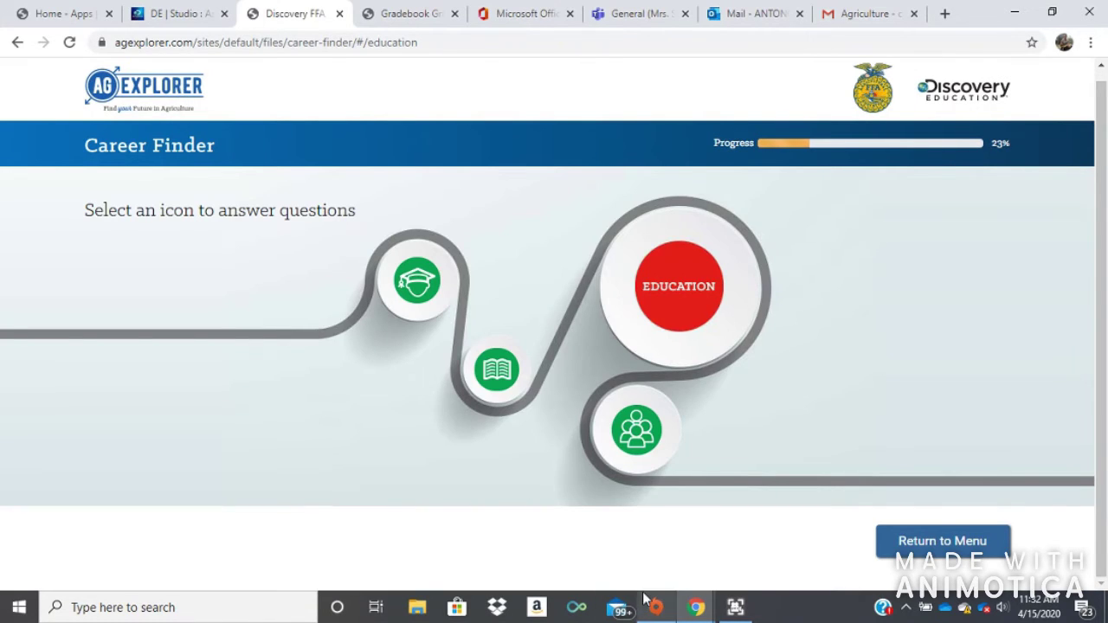
pyautogui.click(929, 552)
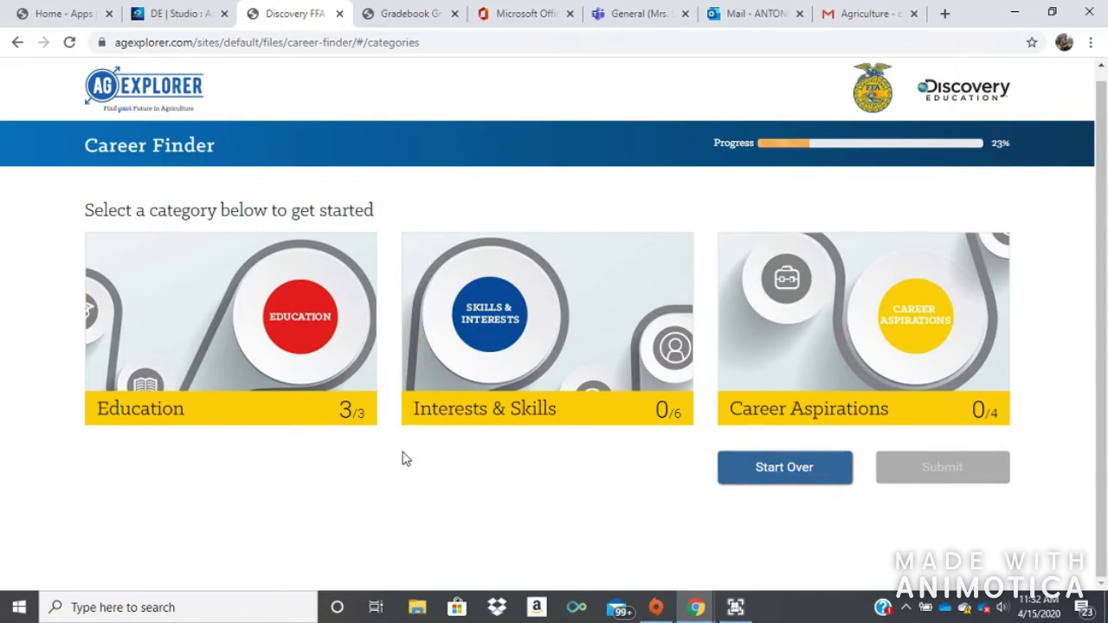
# - Look through the question icons of the Interests & Skills and Career Aspirations categories, returning to the category overview
pyautogui.click(520, 295)
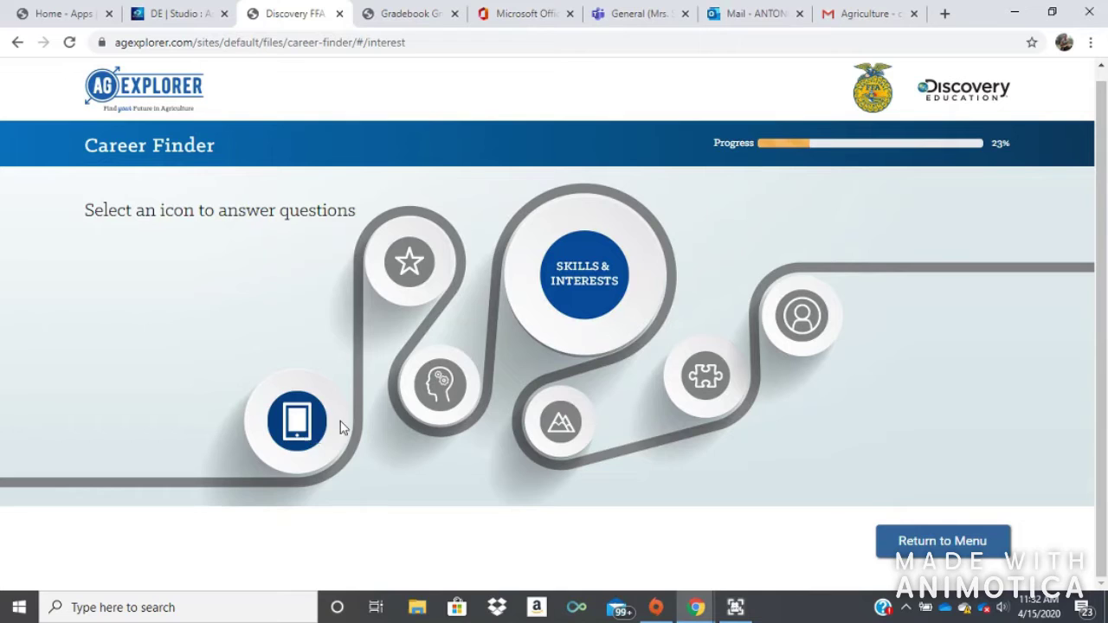
pyautogui.click(979, 538)
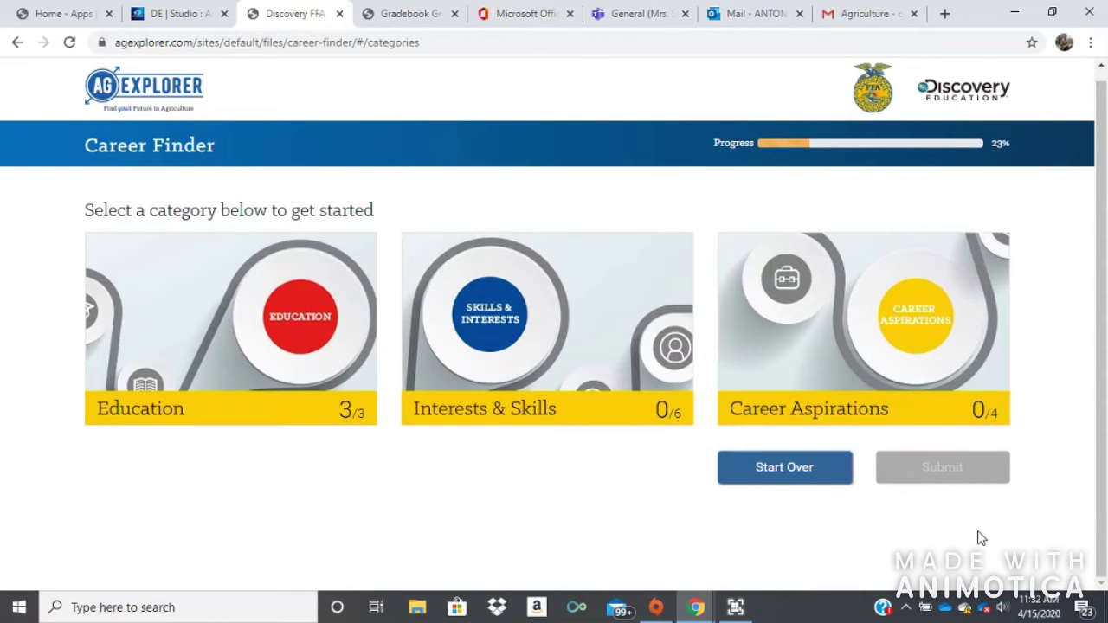
pyautogui.click(950, 403)
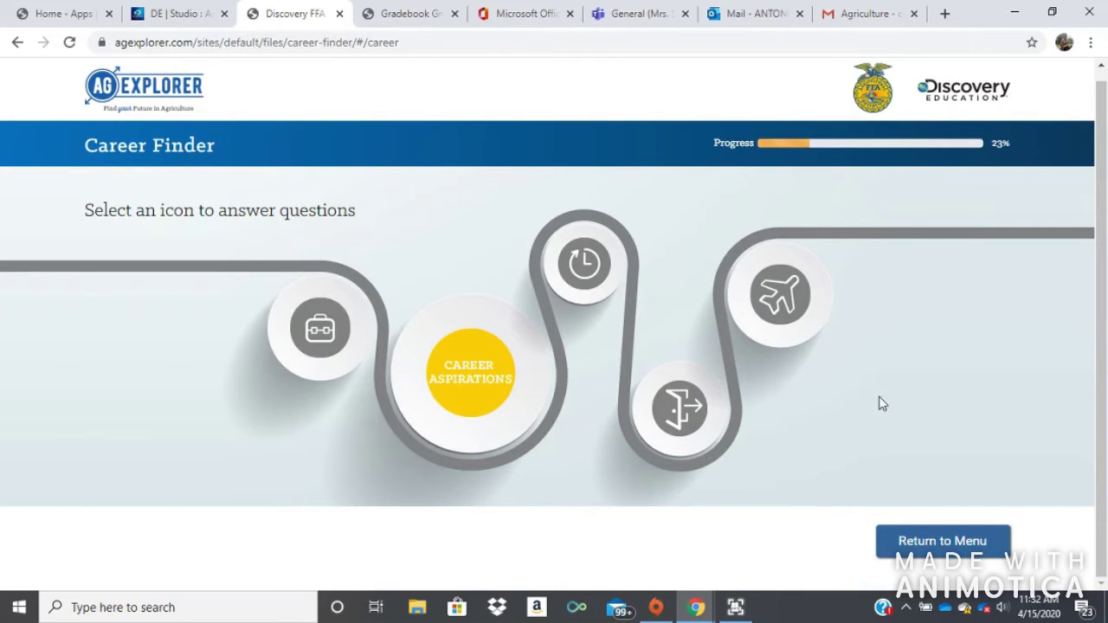
pyautogui.click(919, 543)
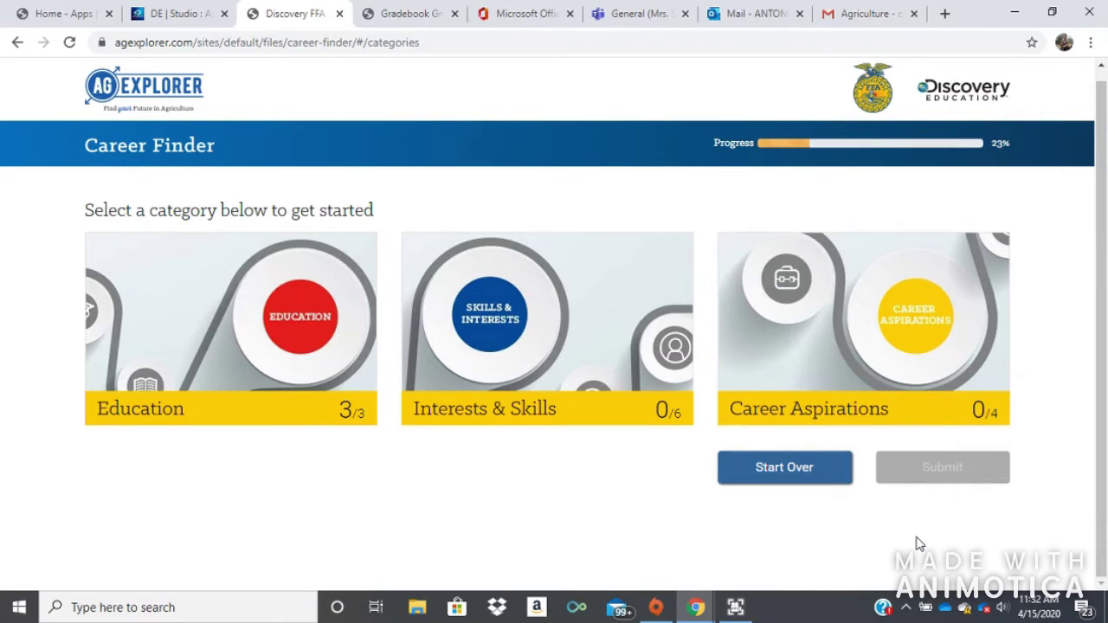
# - In the Interests & Skills category, answer the smart device question with Using social media sites and save it
pyautogui.click(585, 402)
pyautogui.click(297, 422)
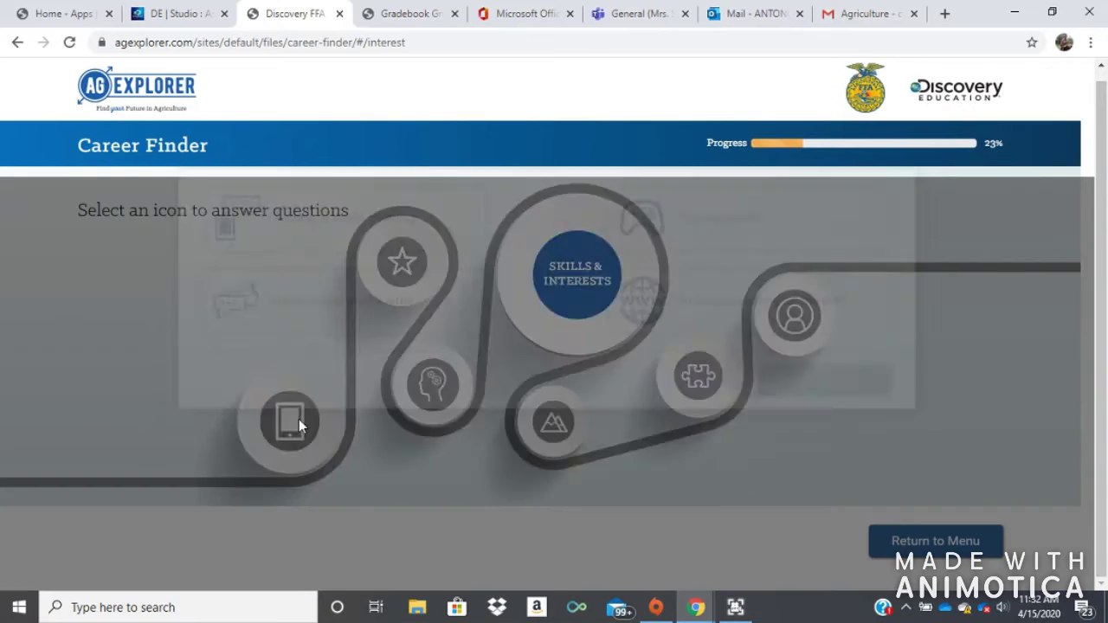
pyautogui.click(368, 401)
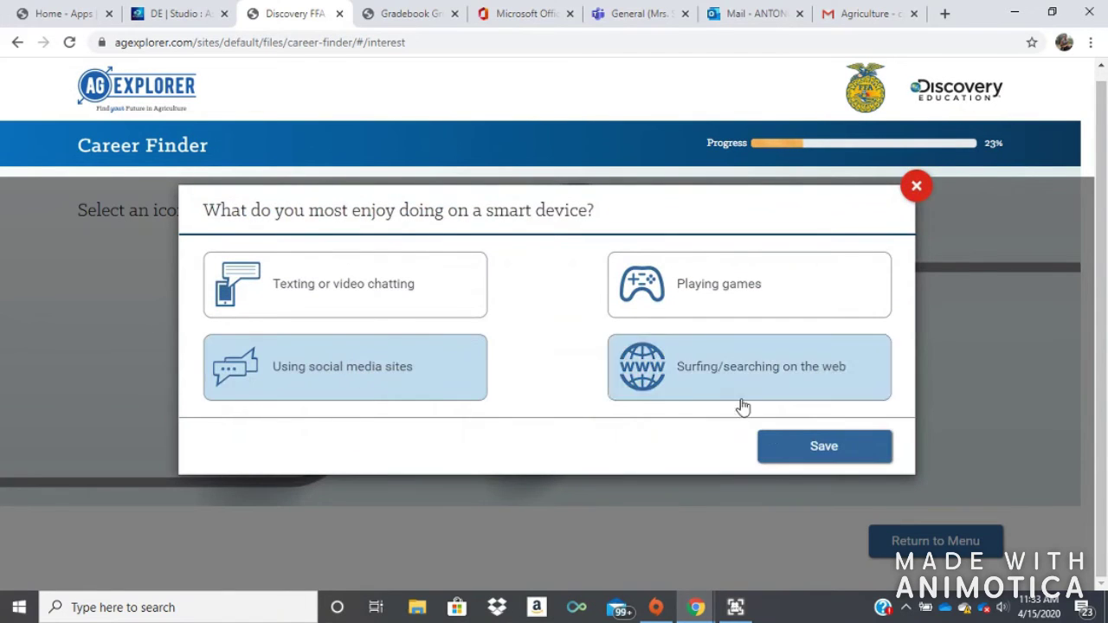
pyautogui.click(784, 446)
# - Save Photography Club as the answer to the club question and Leadership as the answer to the best skill or task question
pyautogui.click(413, 262)
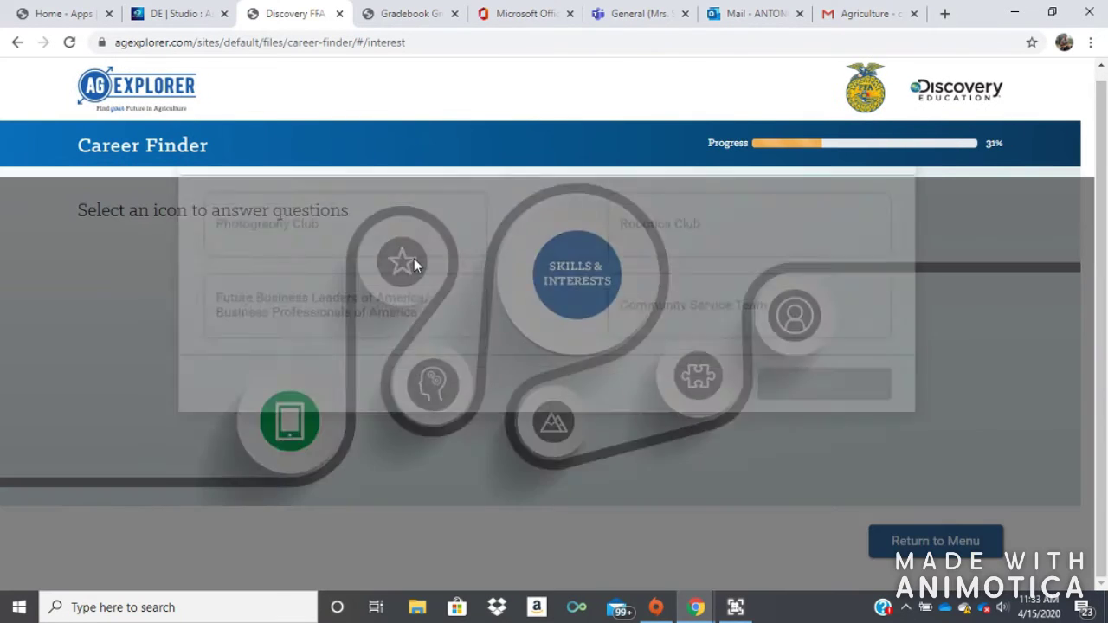
pyautogui.click(413, 266)
pyautogui.click(862, 429)
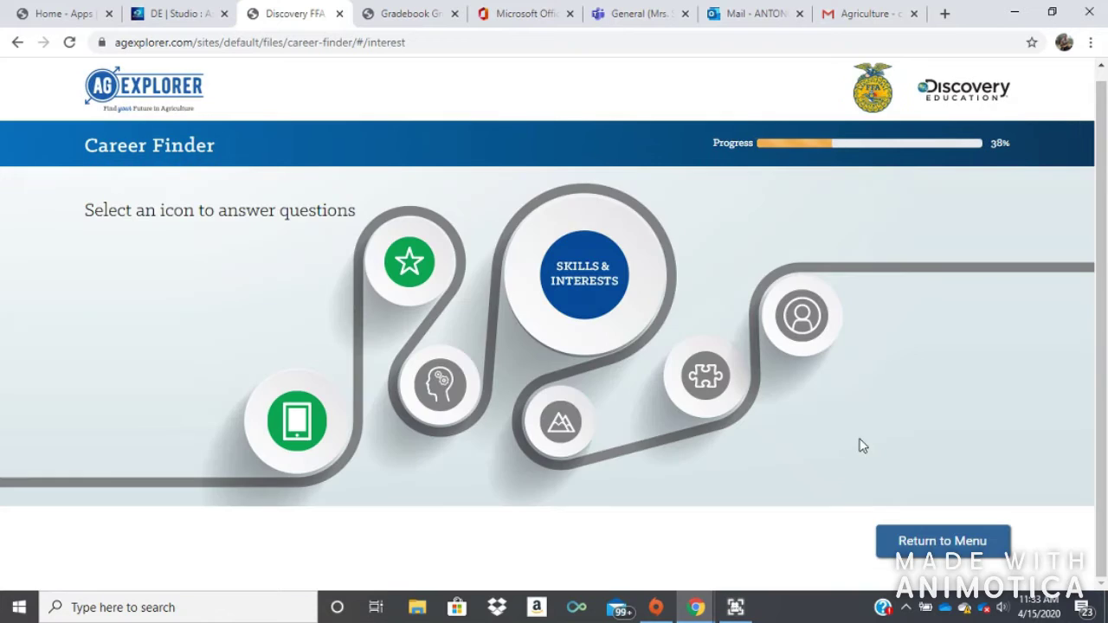
pyautogui.click(441, 386)
pyautogui.click(709, 384)
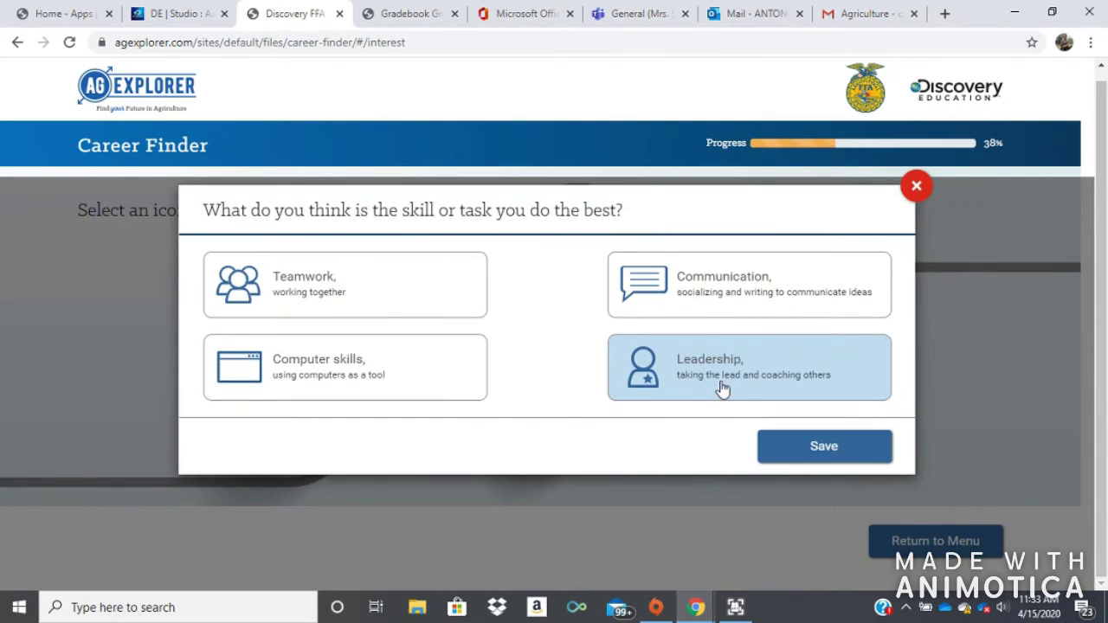
pyautogui.click(800, 447)
# - Save Hunt or fish for the day outdoors question and Challenges that require a strategy to solve for the challenges question
pyautogui.click(554, 427)
pyautogui.click(320, 286)
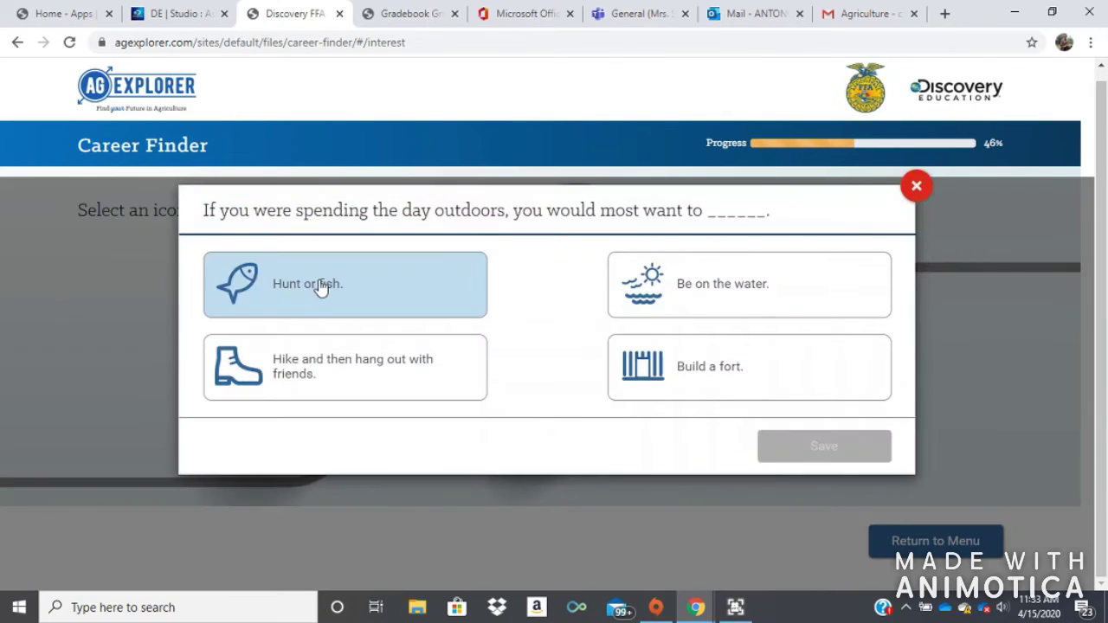
pyautogui.click(854, 448)
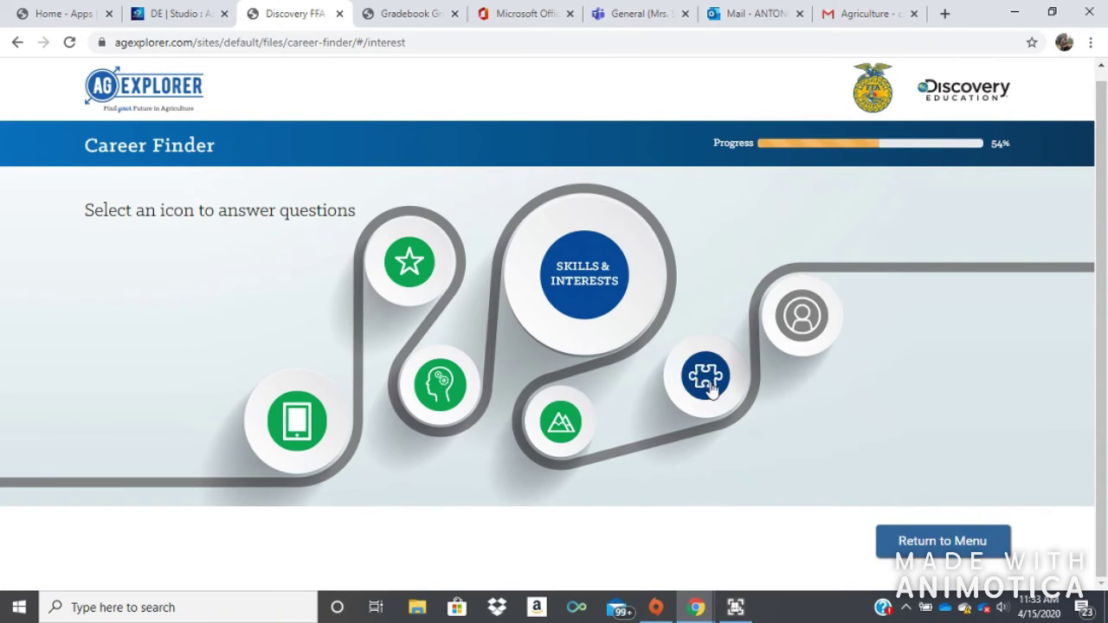
pyautogui.click(706, 376)
pyautogui.click(391, 390)
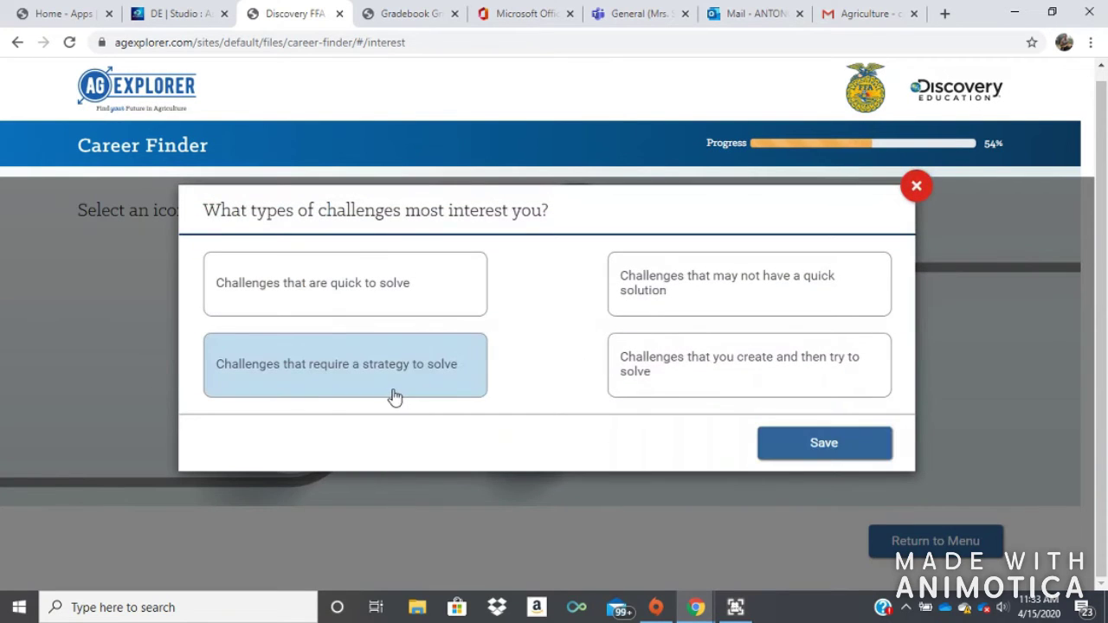
pyautogui.click(833, 460)
# - Choose being better at expressing oneself in writing versus talking as the best matching statement, save it, and return to the quiz categories
pyautogui.click(790, 343)
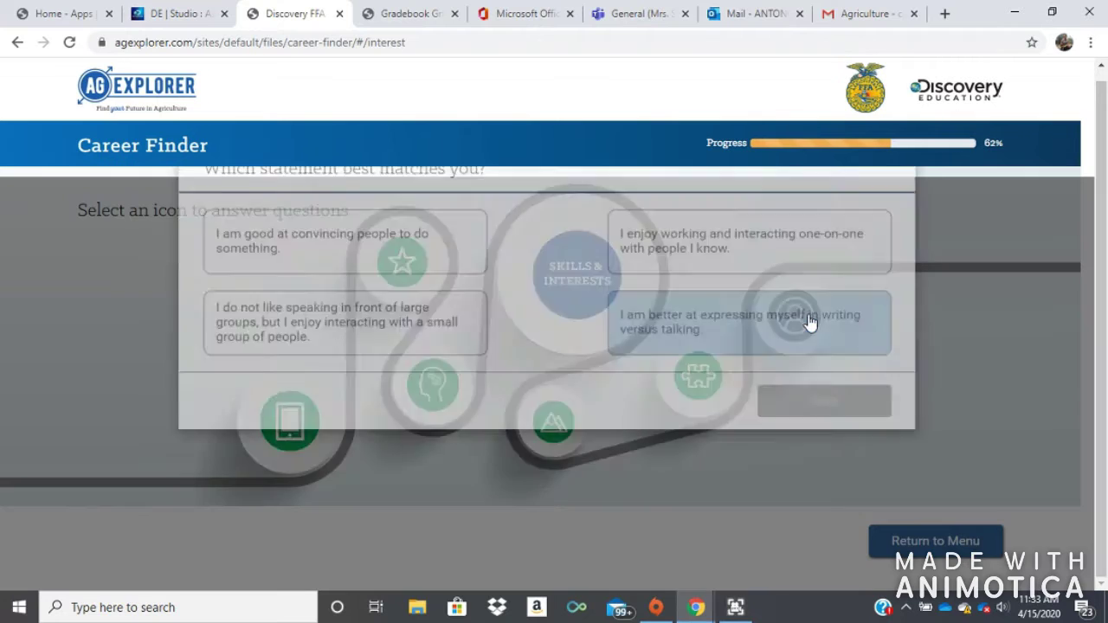
pyautogui.click(747, 366)
pyautogui.click(824, 444)
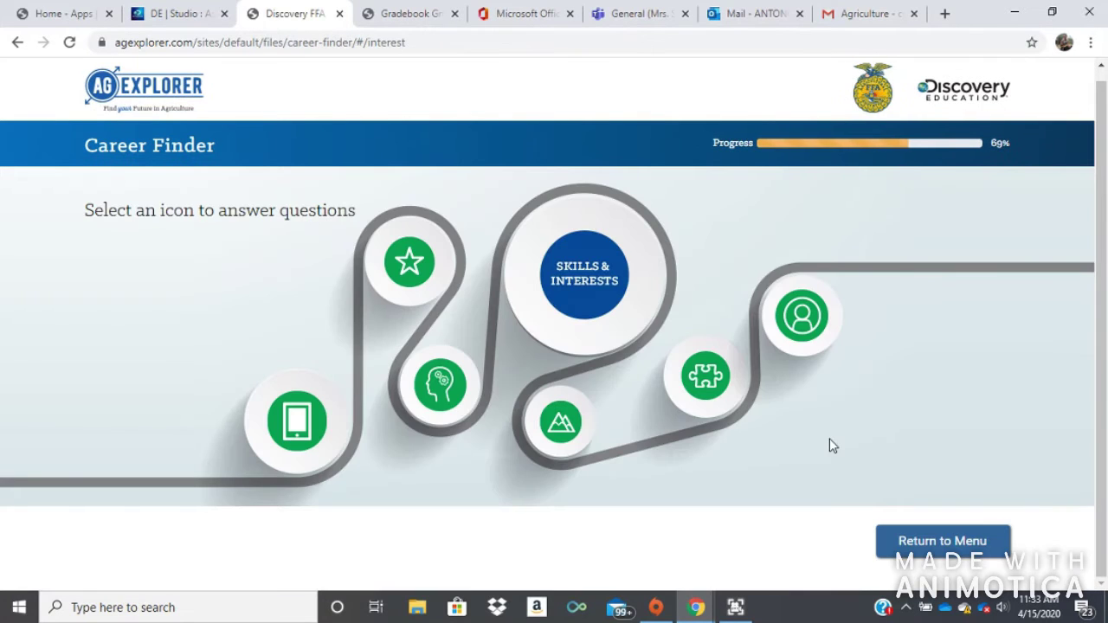
pyautogui.click(983, 526)
# - In the Career Aspirations category, answer the day at work question with Working mostly with plants and save it
pyautogui.click(905, 345)
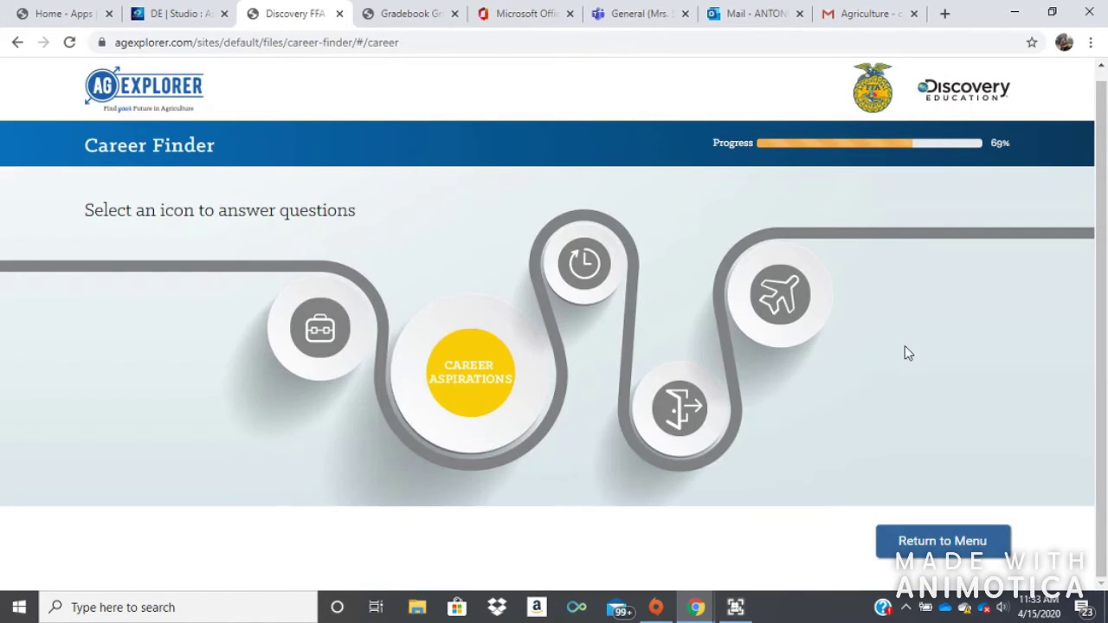
pyautogui.click(319, 332)
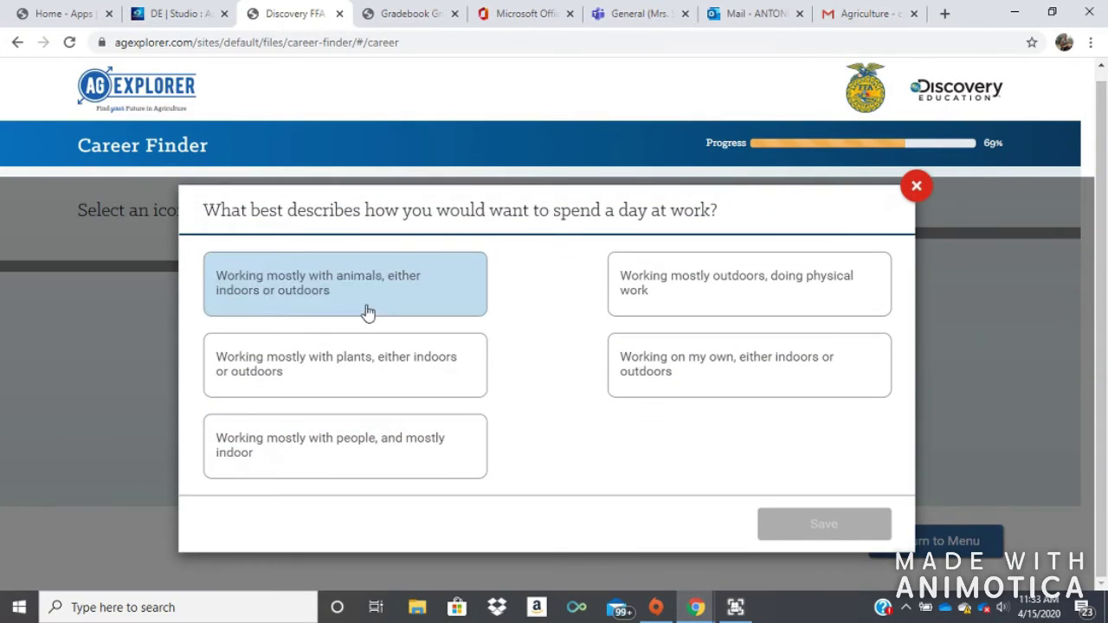
pyautogui.click(366, 381)
pyautogui.click(818, 535)
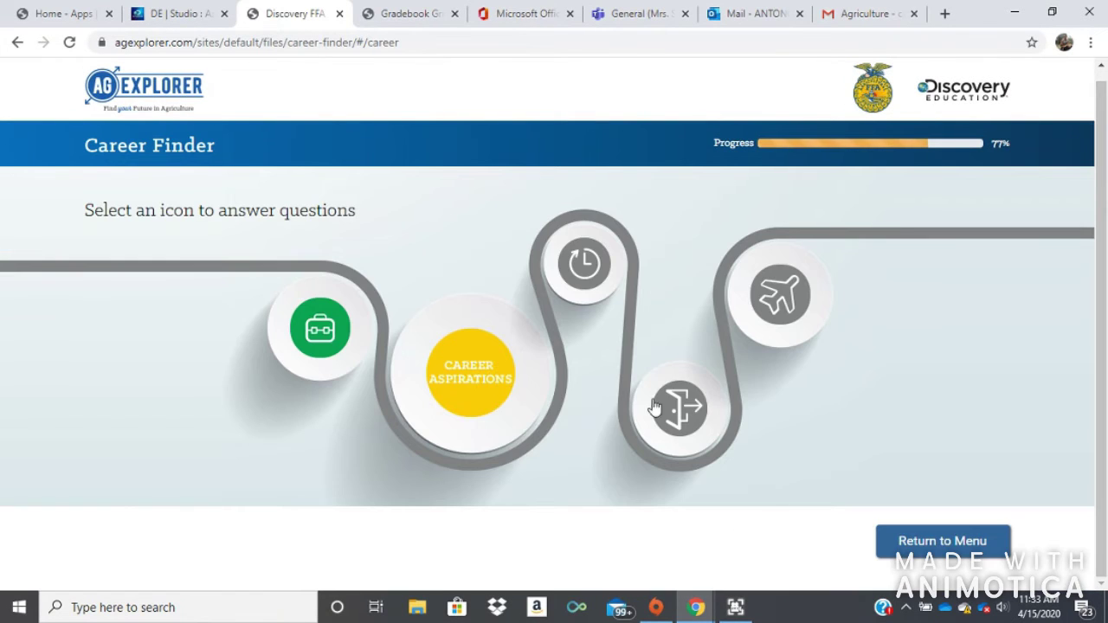
# - Save Being creative as most important for the future and Unsure for how much of the work week to spend outdoors
pyautogui.click(578, 264)
pyautogui.click(718, 337)
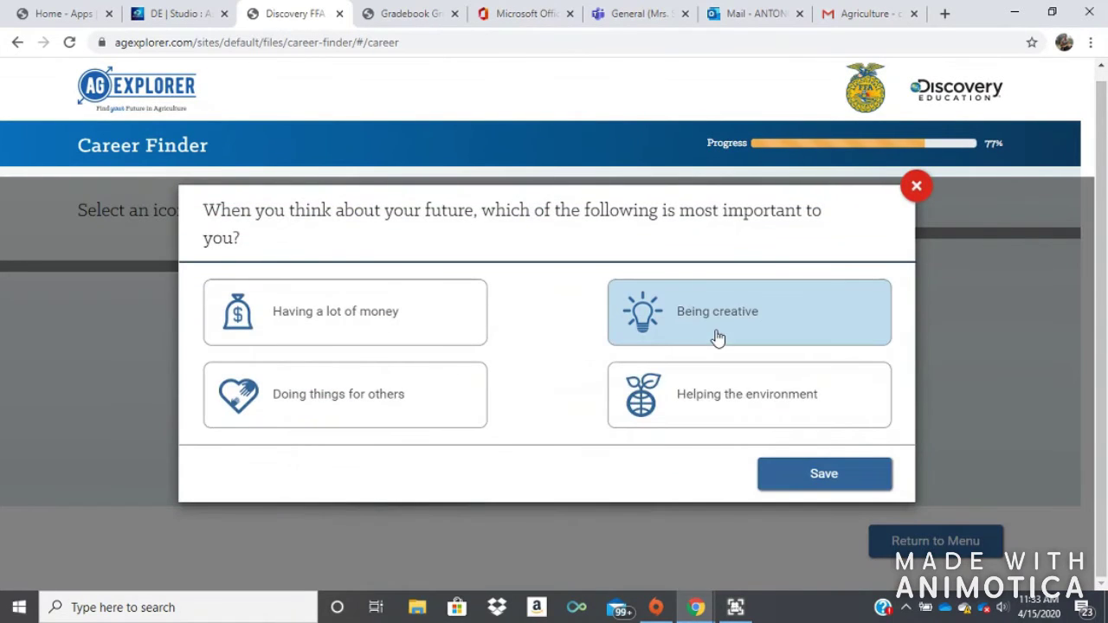
pyautogui.click(812, 485)
pyautogui.click(680, 416)
pyautogui.click(674, 417)
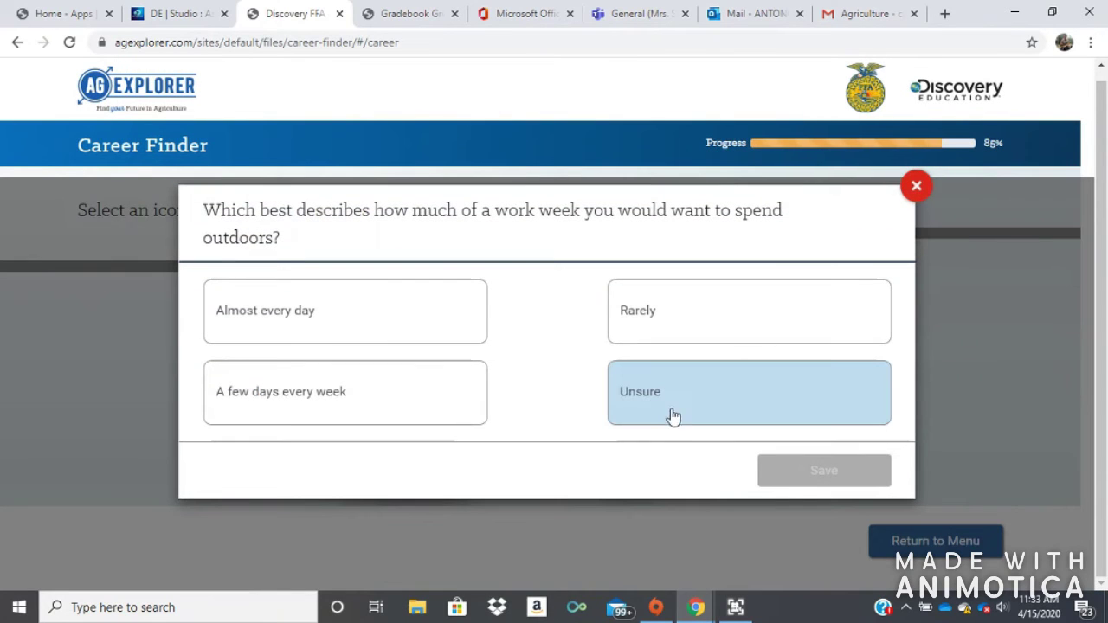
pyautogui.click(848, 483)
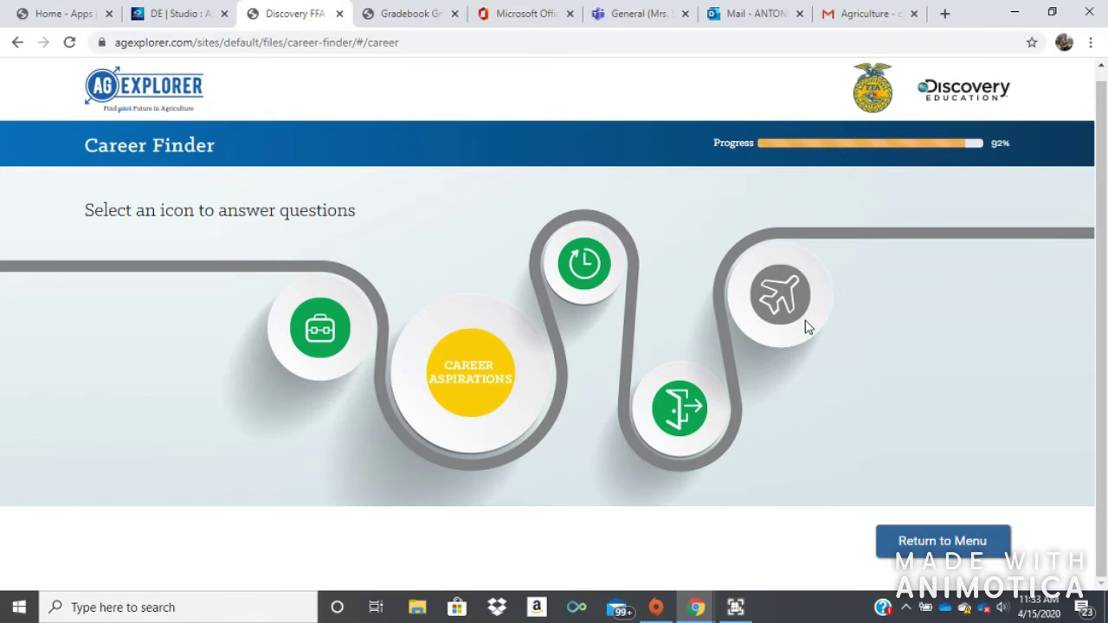
# - Answer the job travel question with A bonus, save it, and submit the completed quiz from the category overview
pyautogui.click(784, 289)
pyautogui.click(459, 379)
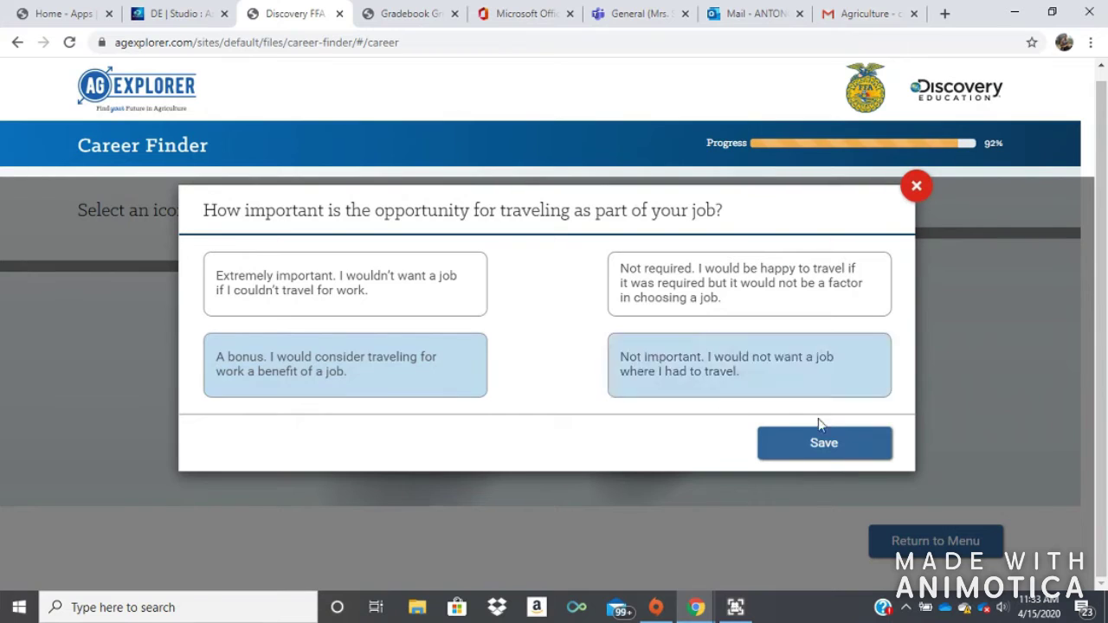
pyautogui.click(858, 446)
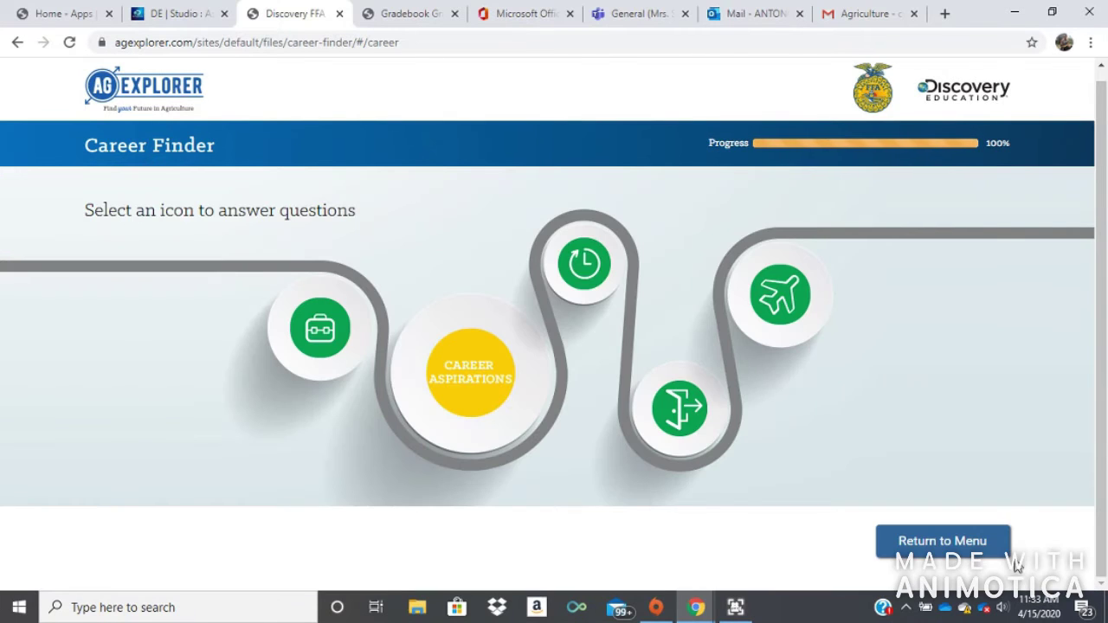
pyautogui.click(981, 551)
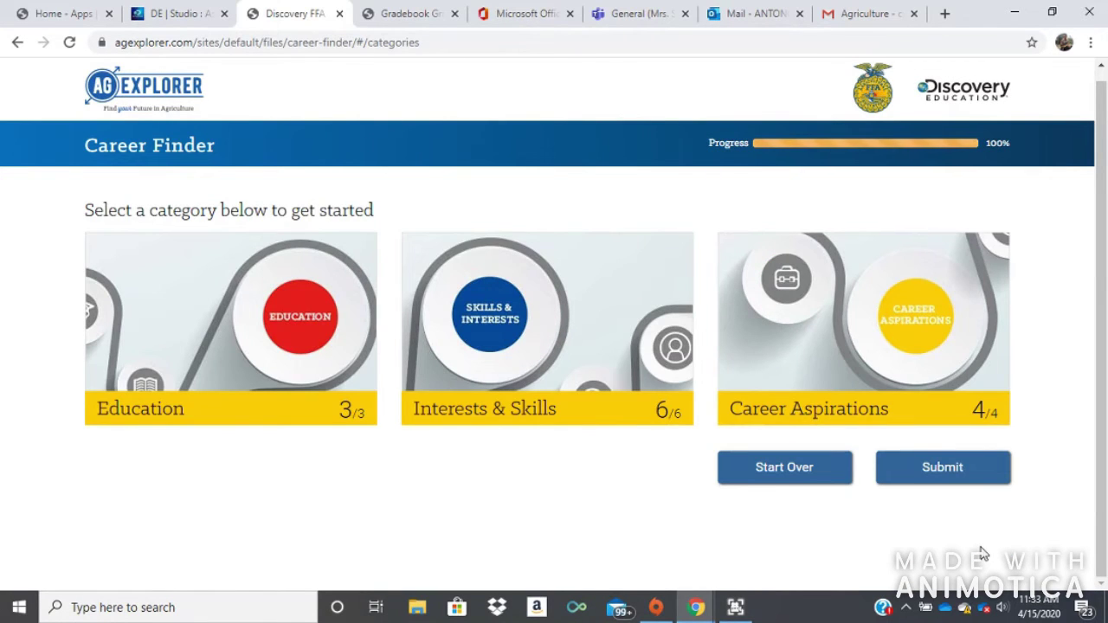
pyautogui.click(956, 475)
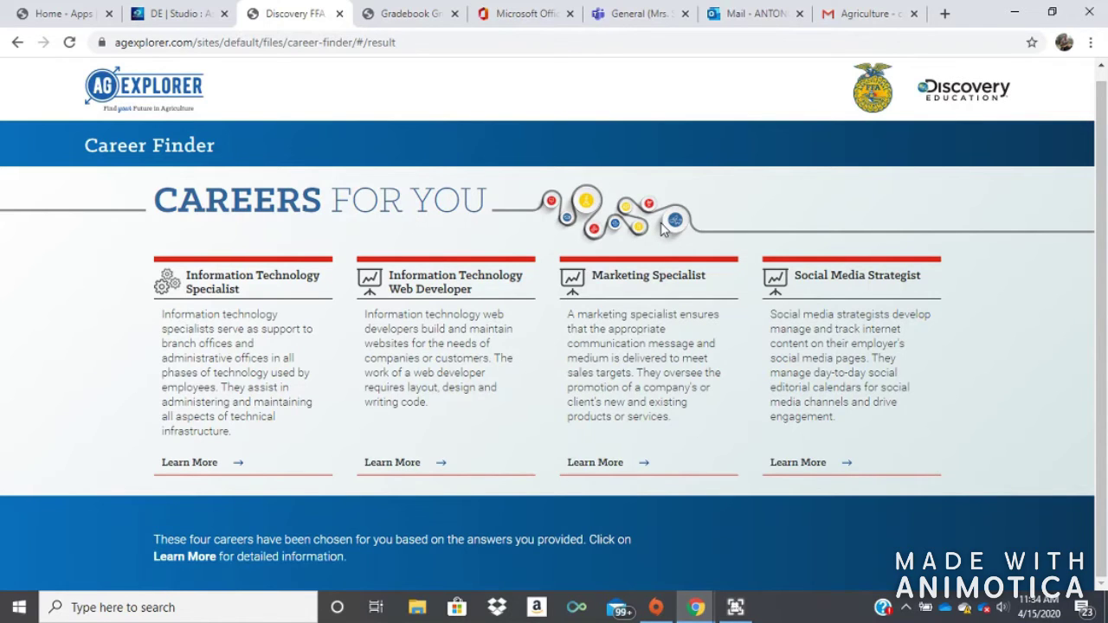
# - Examine the career boxes below the instructions on the Studio board's Career Finder page, then return to the quiz's career results
pyautogui.click(192, 21)
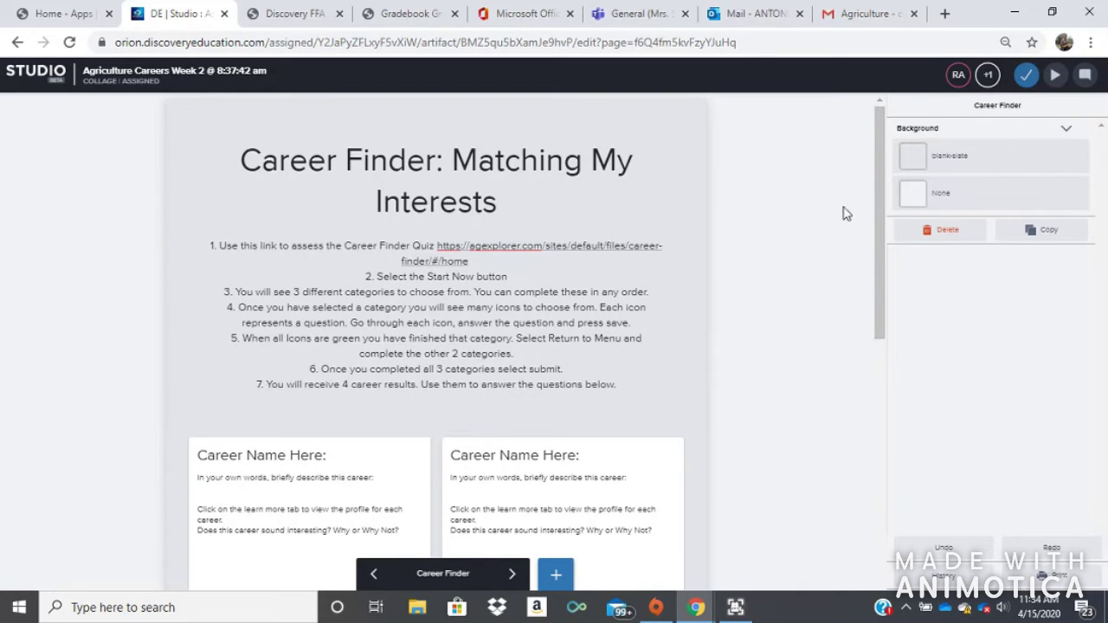
pyautogui.moveTo(881, 194); pyautogui.dragTo(887, 306)
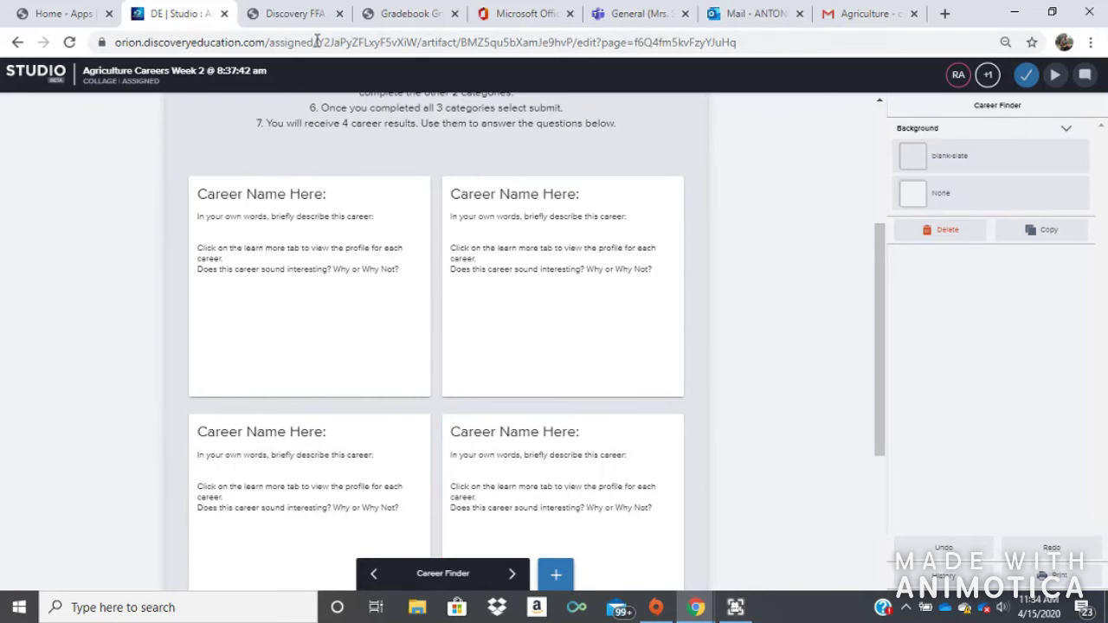
pyautogui.click(297, 13)
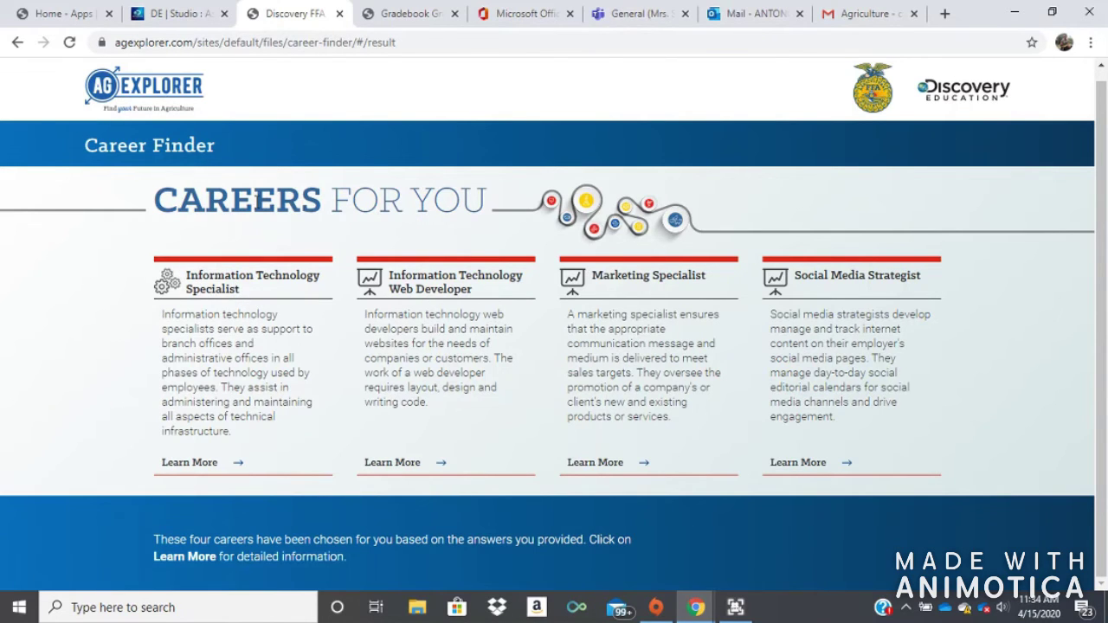
# - Enter Information Technology Specialist as the career name in the first career box on the Studio board, correcting the misspelled word
pyautogui.click(163, 14)
pyautogui.doubleClick(313, 196)
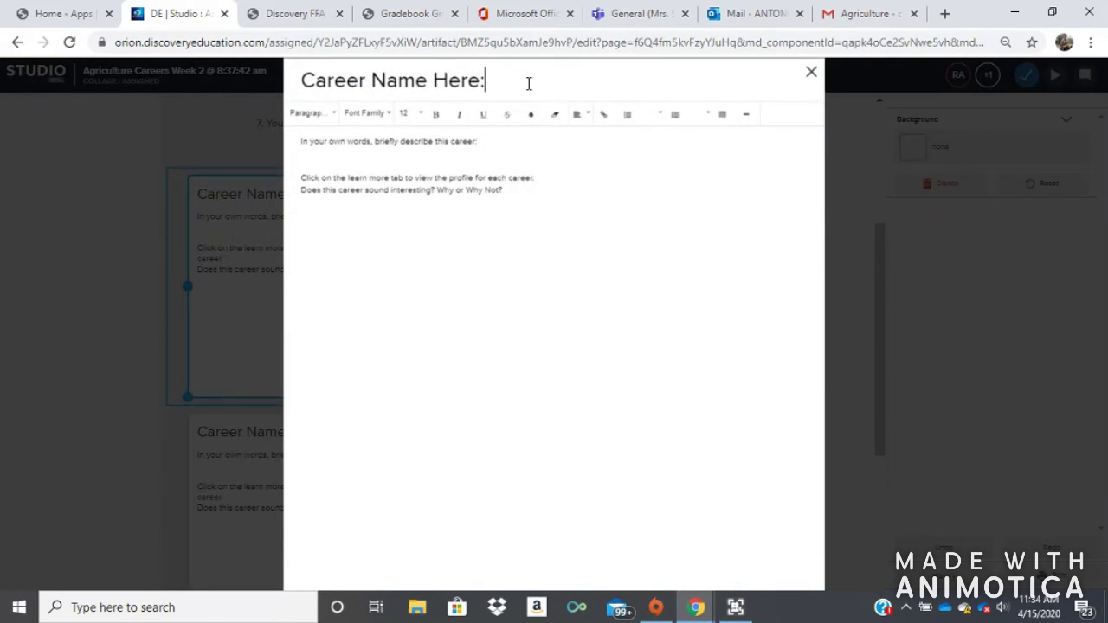
pyautogui.write('Information Technology Speci')
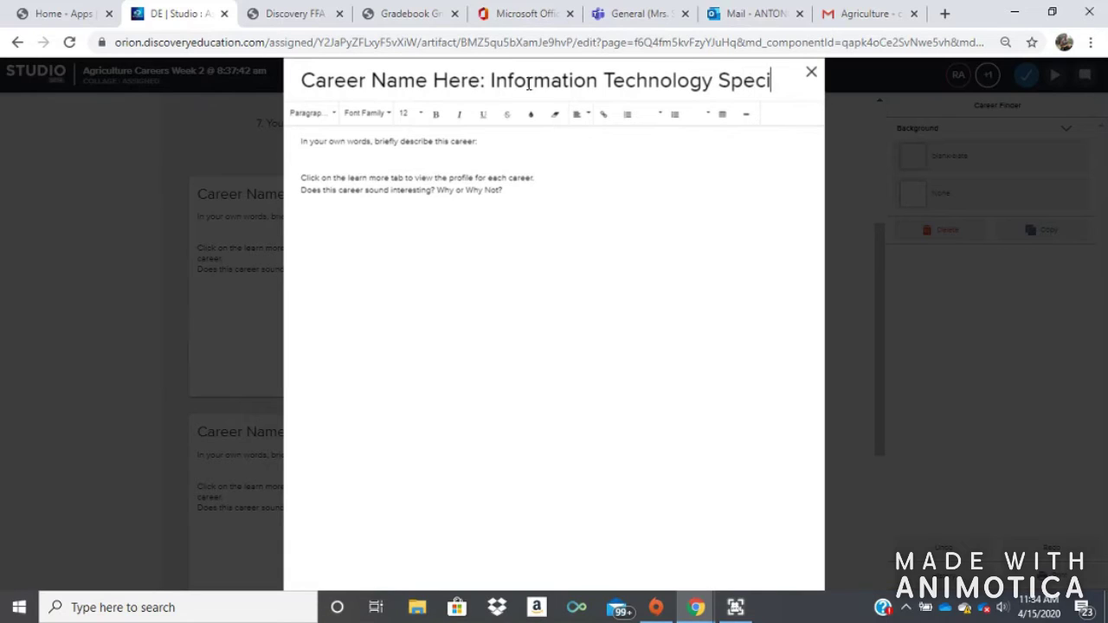
pyautogui.write('list')
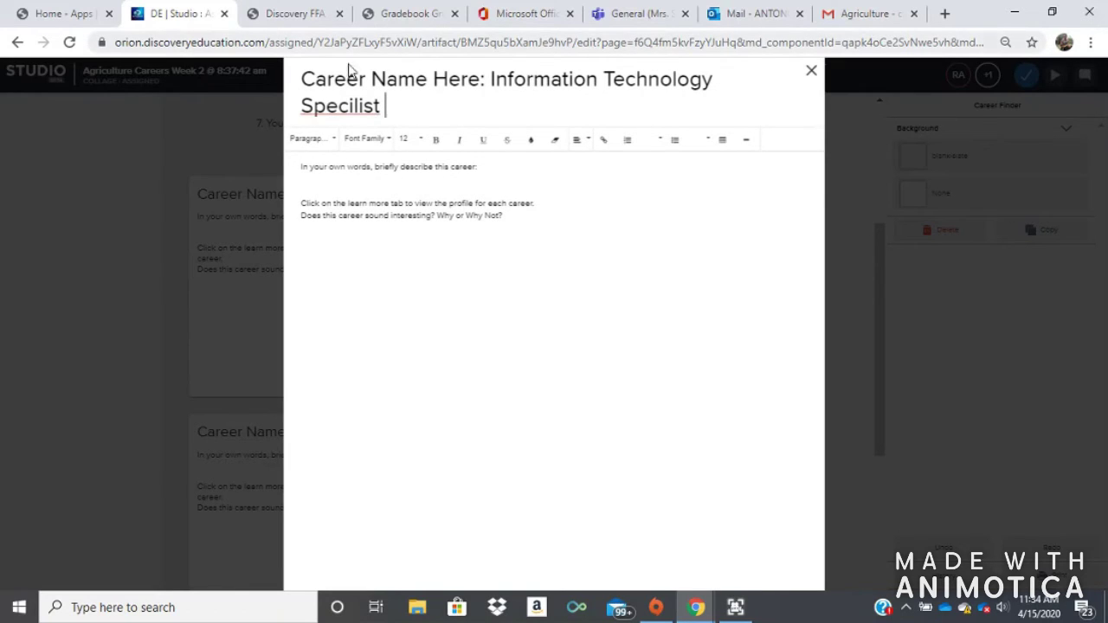
pyautogui.rightClick(343, 104)
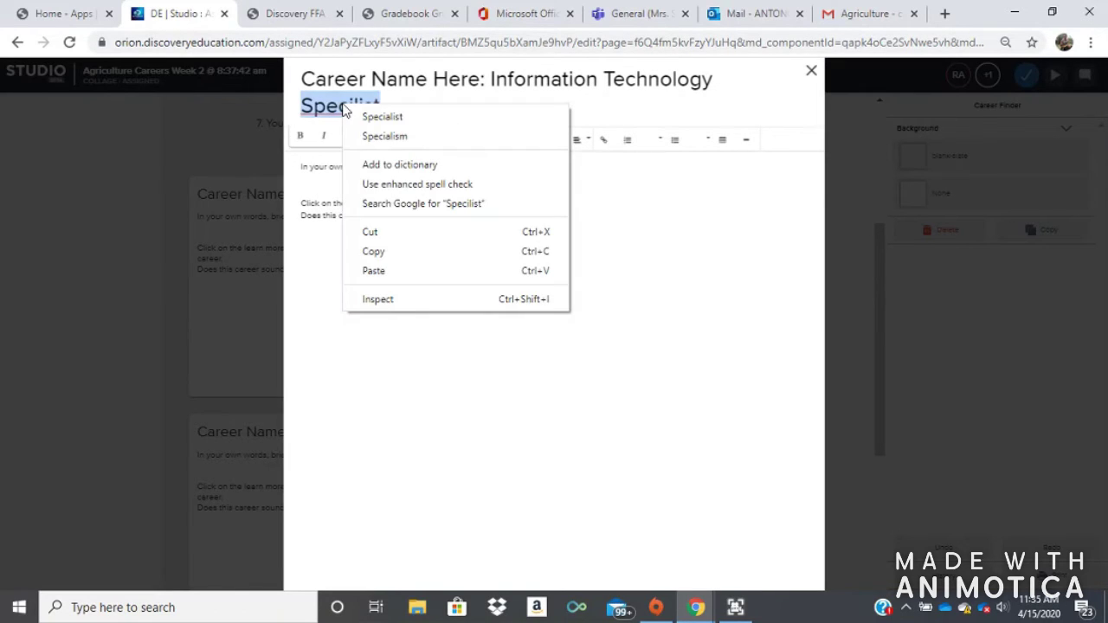
pyautogui.click(400, 118)
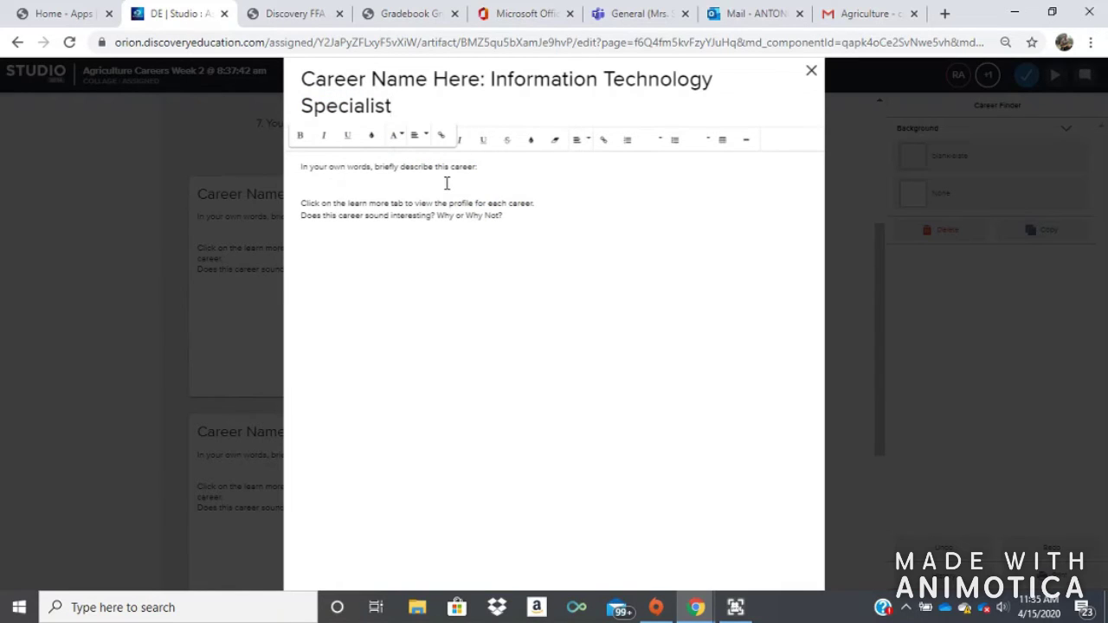
# - Compare the career results with the box's questions, then read the full Information Technology Specialist profile, including responsibilities, education and salary
pyautogui.click(273, 16)
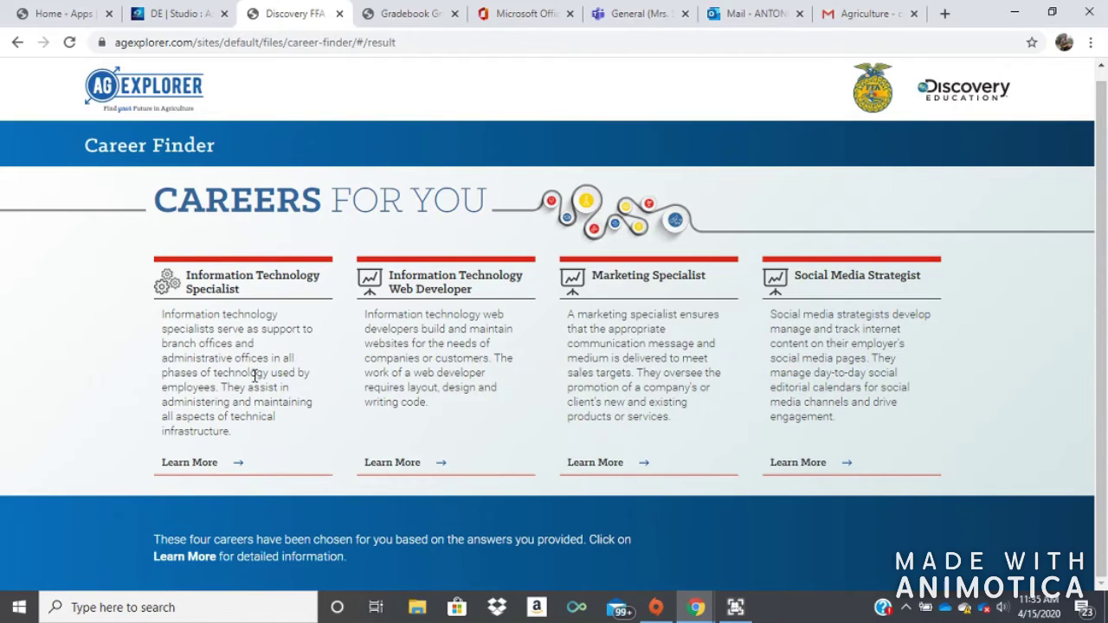
pyautogui.click(176, 17)
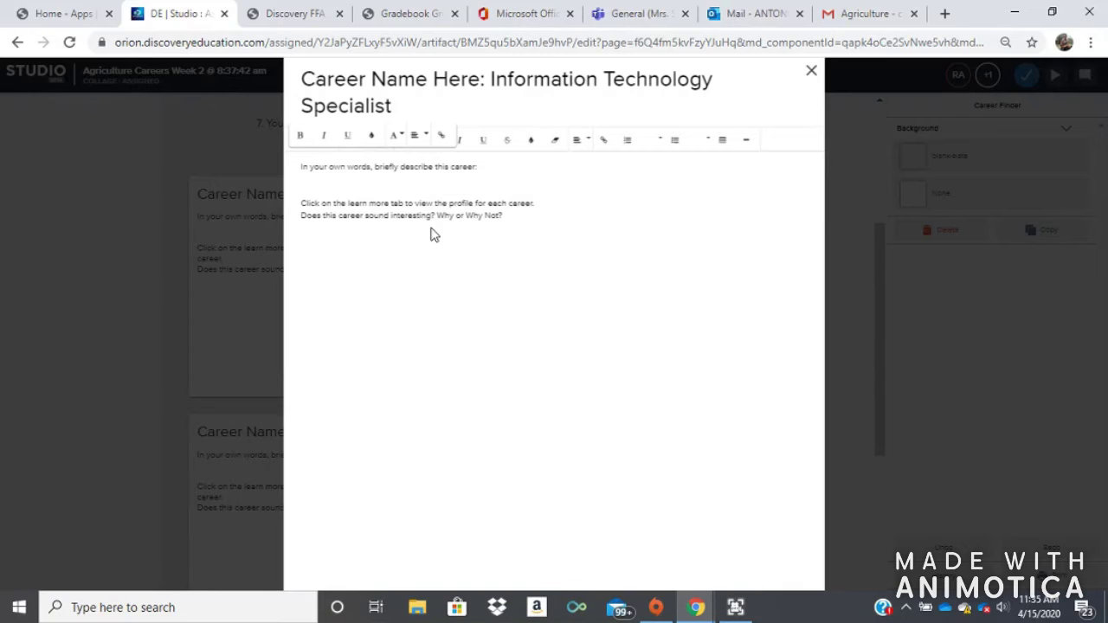
pyautogui.click(299, 12)
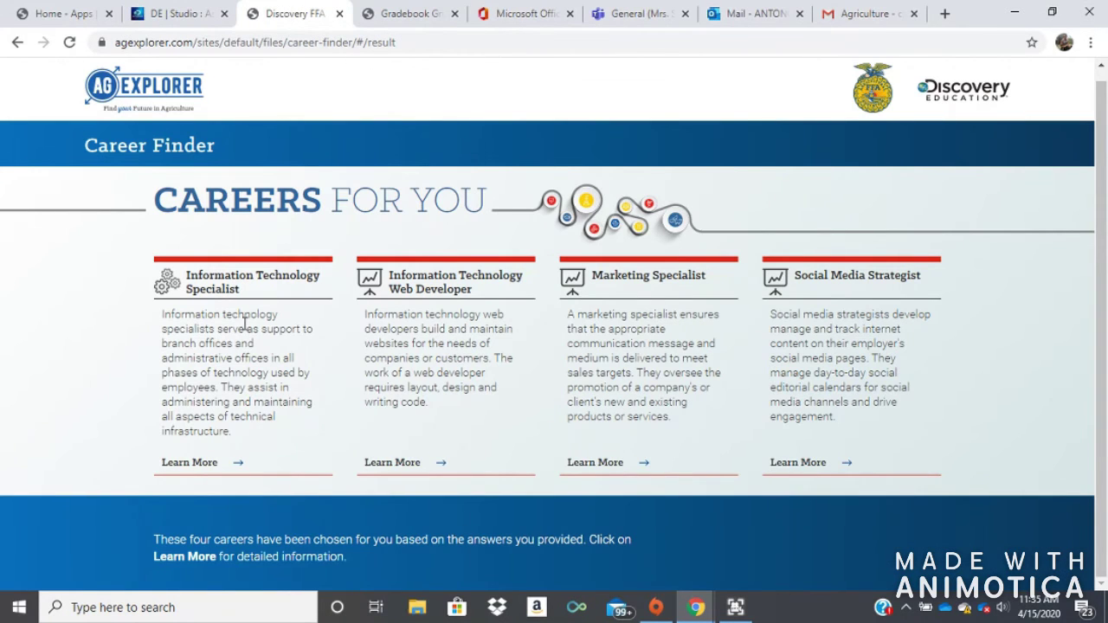
pyautogui.click(191, 462)
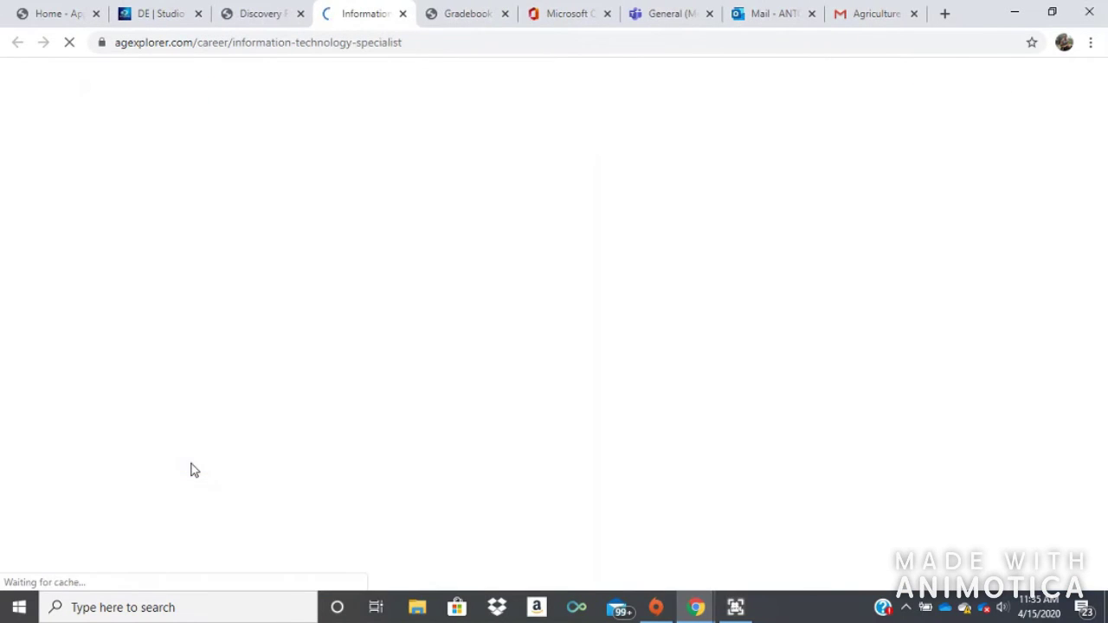
pyautogui.moveTo(1105, 175); pyautogui.dragTo(1105, 268)
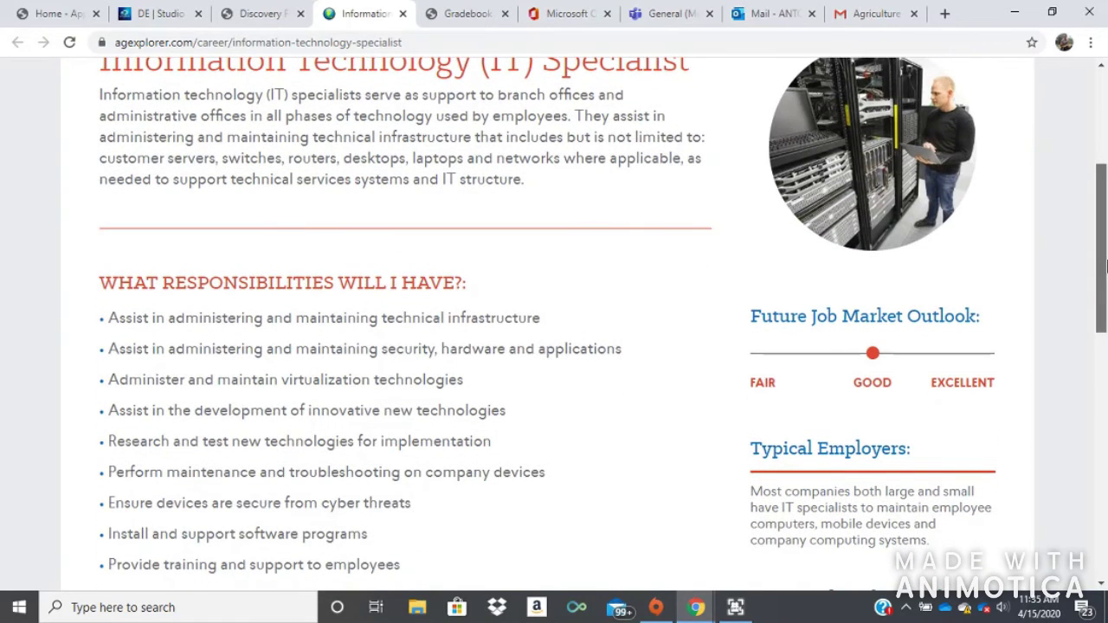
pyautogui.moveTo(1105, 269); pyautogui.dragTo(1105, 268)
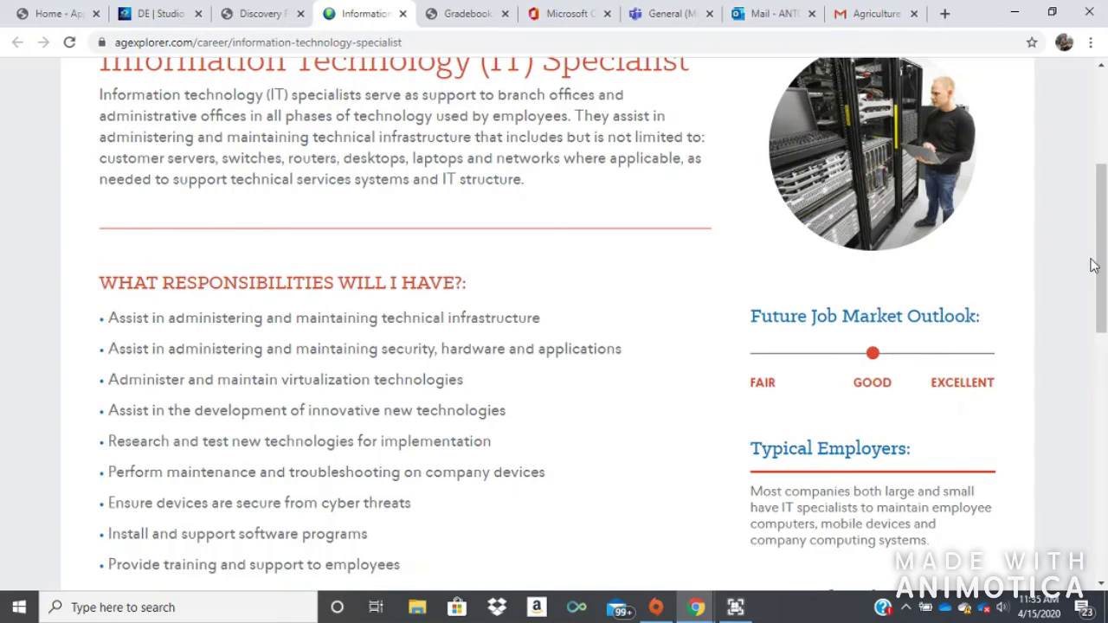
pyautogui.moveTo(1104, 245); pyautogui.dragTo(1105, 370)
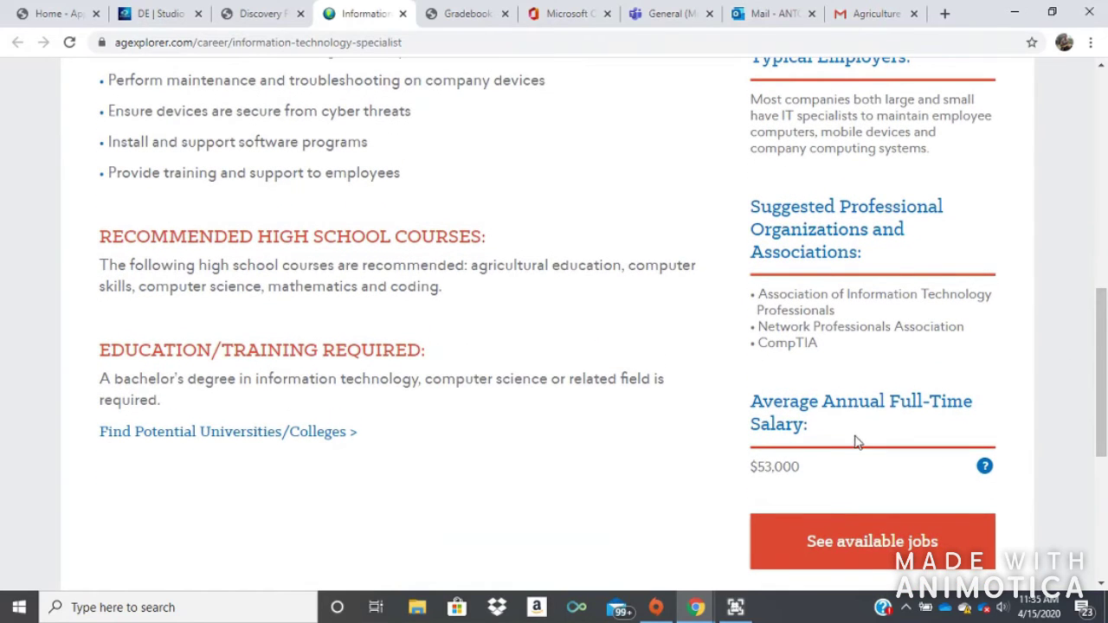
pyautogui.moveTo(1099, 379); pyautogui.dragTo(1103, 232)
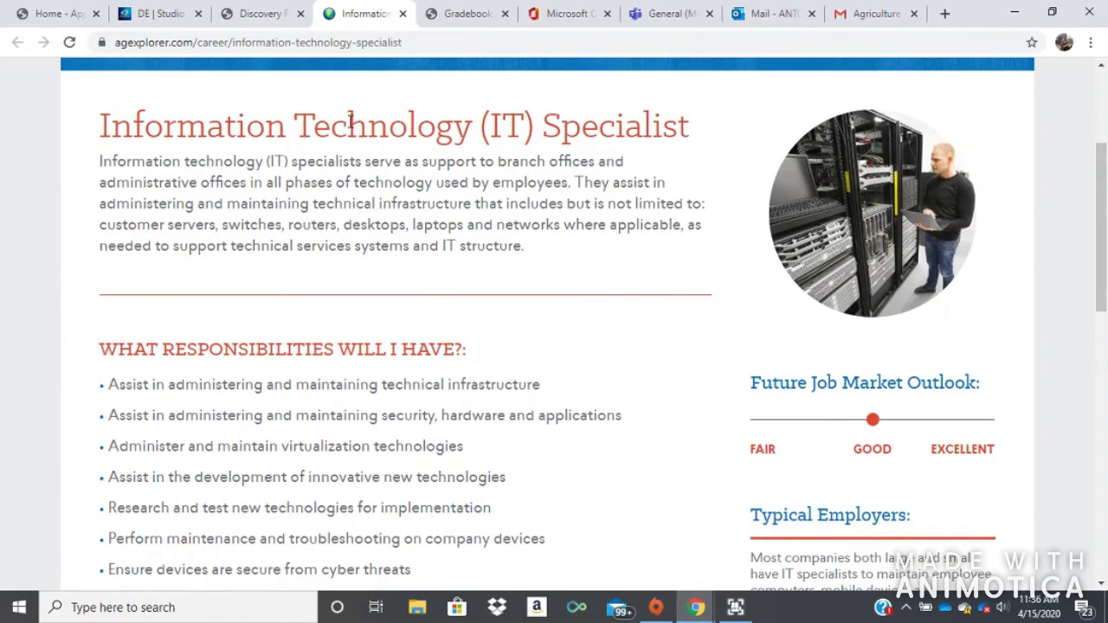
# - Remove the career name from the first career box on the Studio board and close its text editor
pyautogui.click(156, 14)
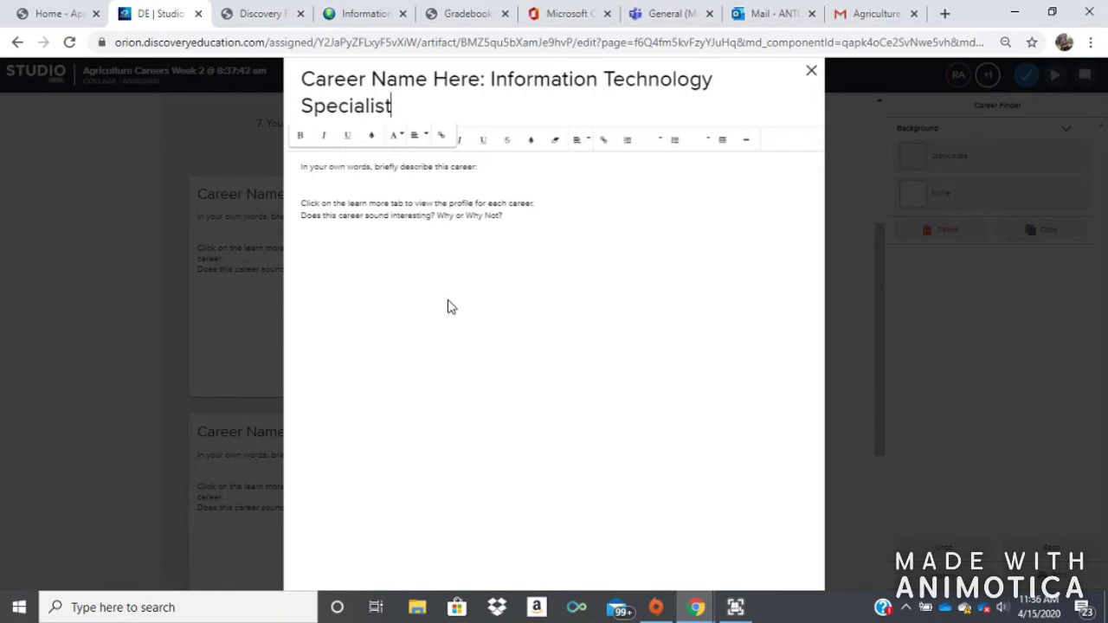
pyautogui.click(491, 79)
pyautogui.moveTo(490, 78); pyautogui.dragTo(496, 95)
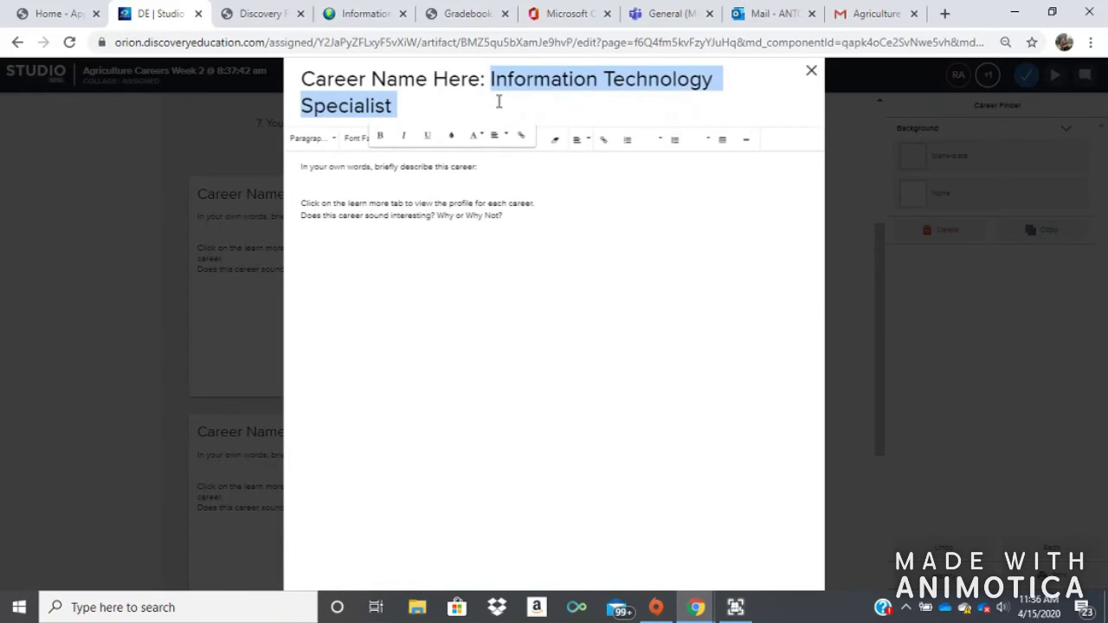
pyautogui.press('BackSpace')
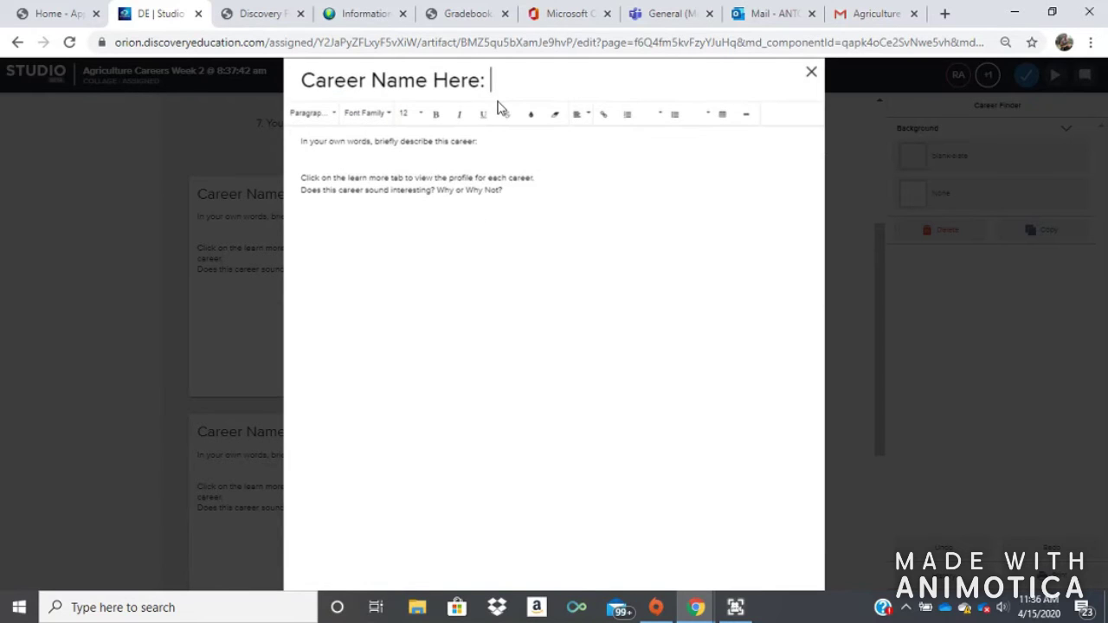
pyautogui.click(811, 72)
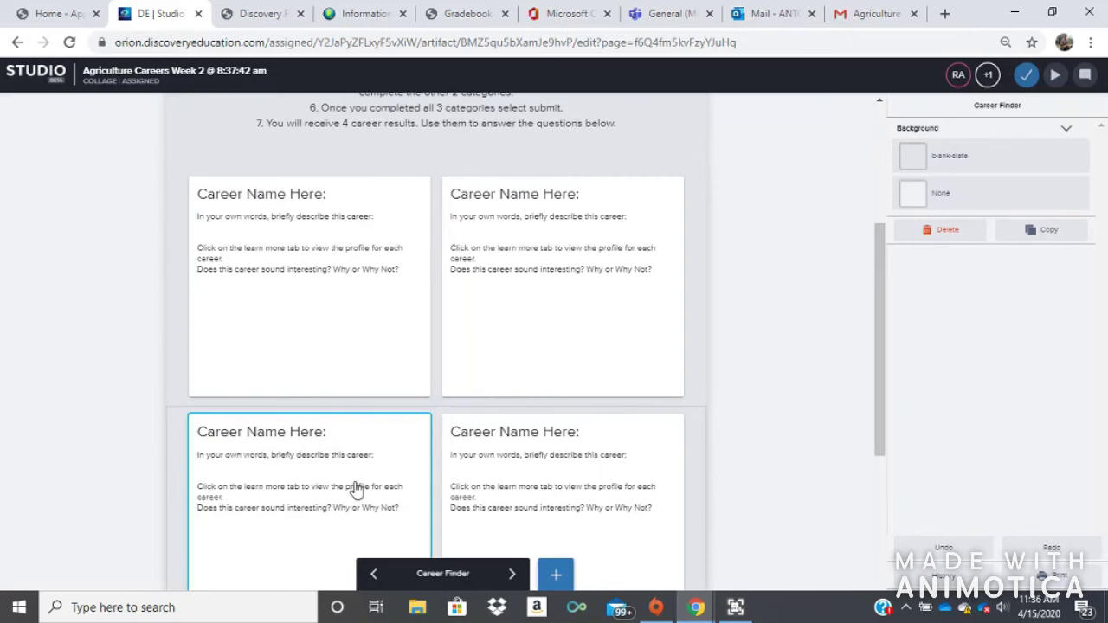
# - Look over the remaining career boxes, then go to the Career Profile page and read the Option 1 requirements
pyautogui.moveTo(878, 355); pyautogui.dragTo(880, 441)
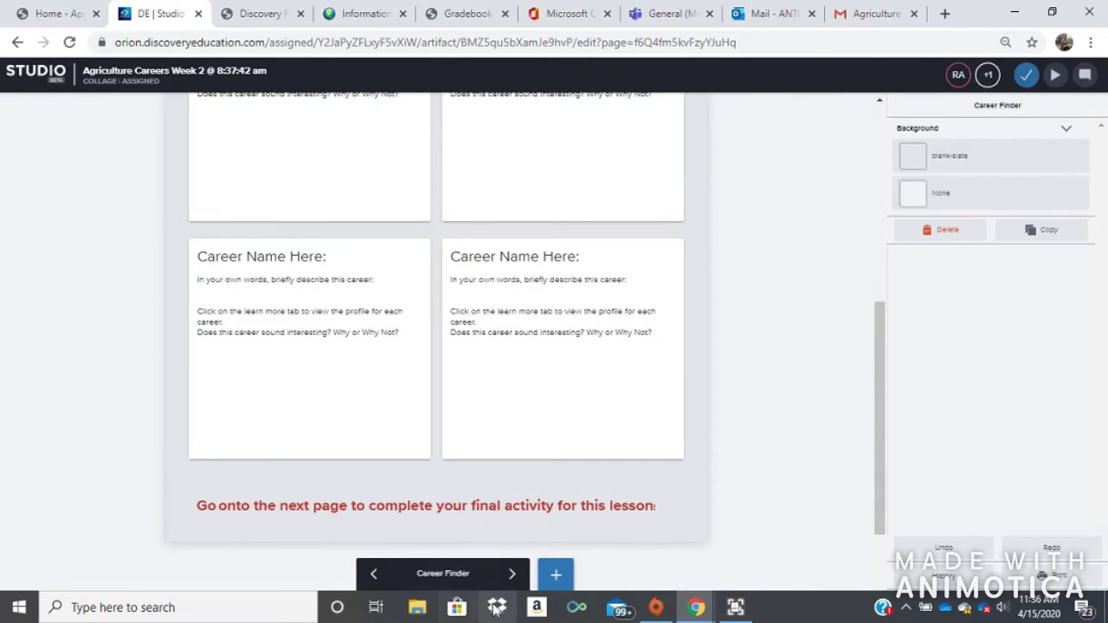
pyautogui.click(513, 575)
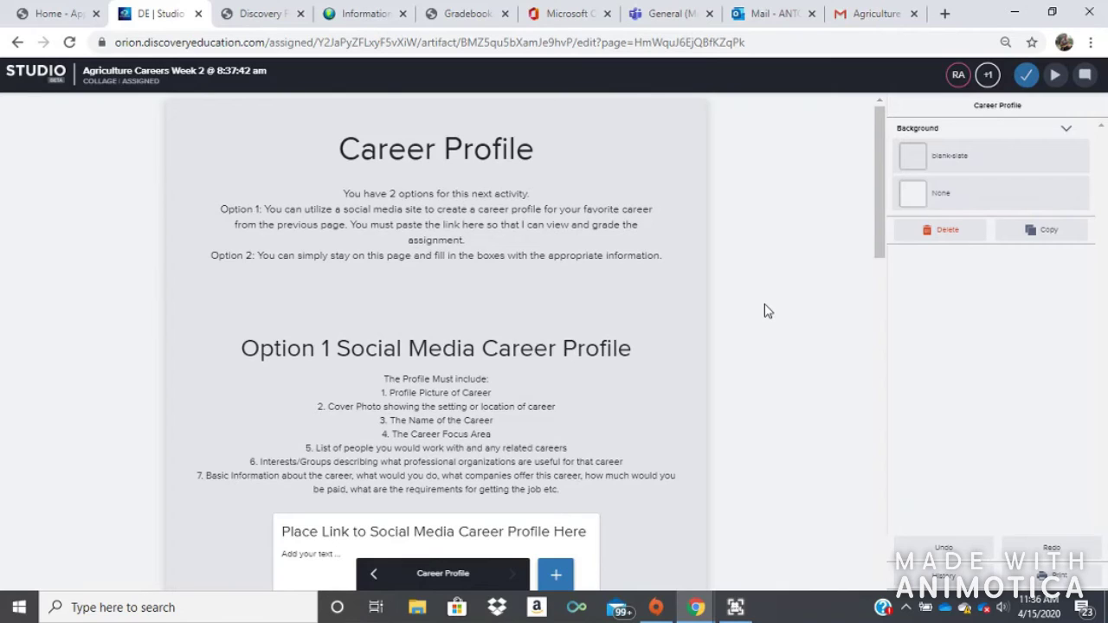
pyautogui.moveTo(875, 181); pyautogui.dragTo(876, 205)
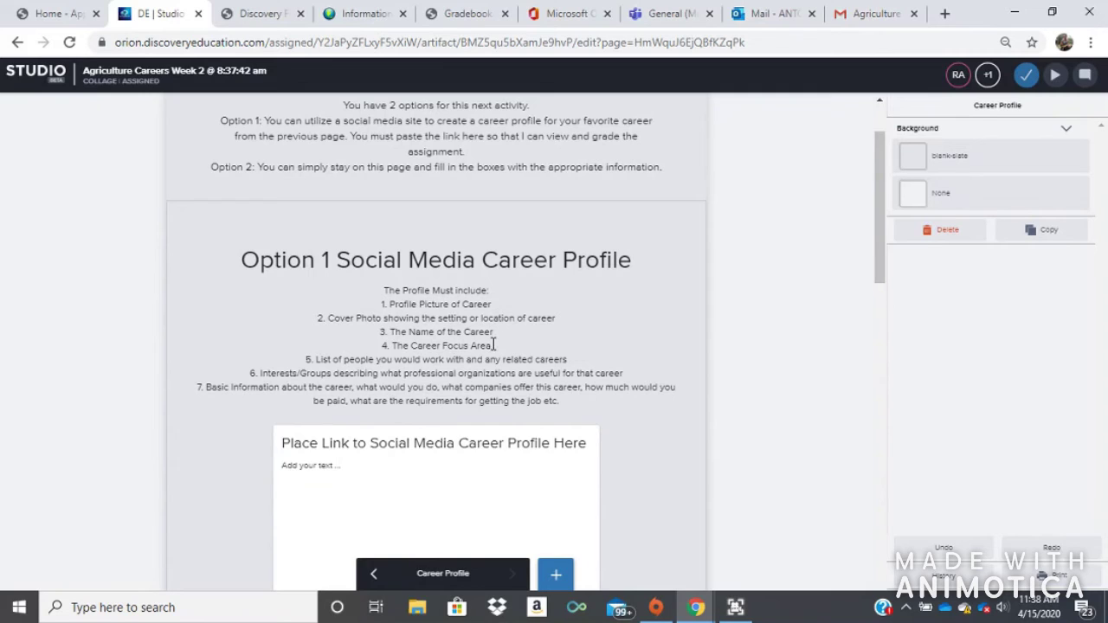
# - Highlight the Career Focus Area requirement, look up the Information Technology Specialist's focus area on AgExplorer, and return to the Studio board
pyautogui.moveTo(493, 346); pyautogui.dragTo(384, 346)
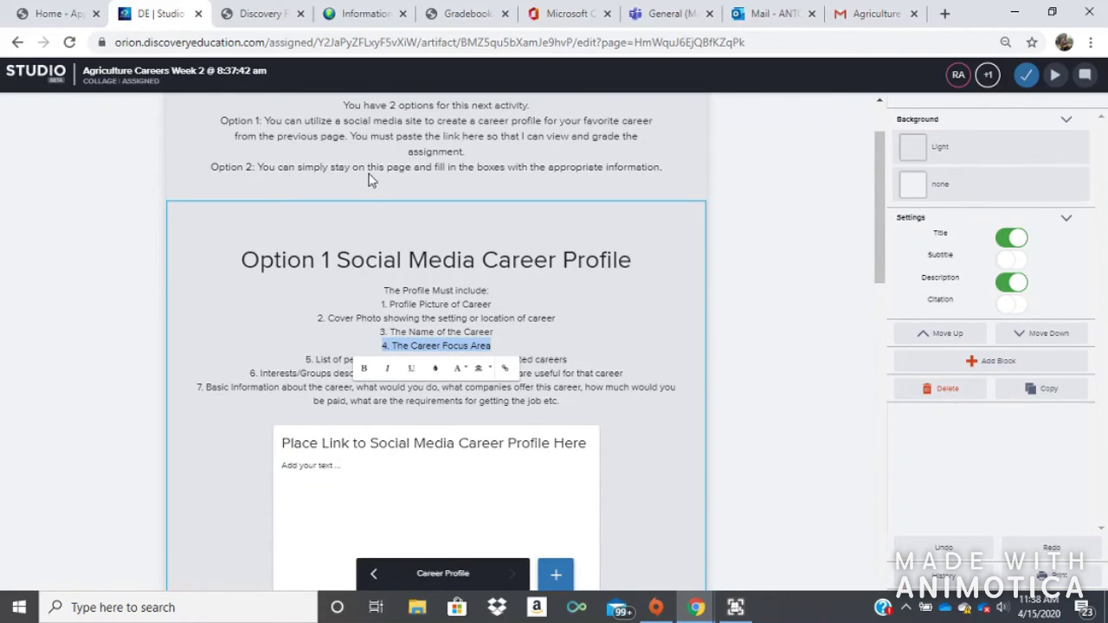
pyautogui.click(365, 10)
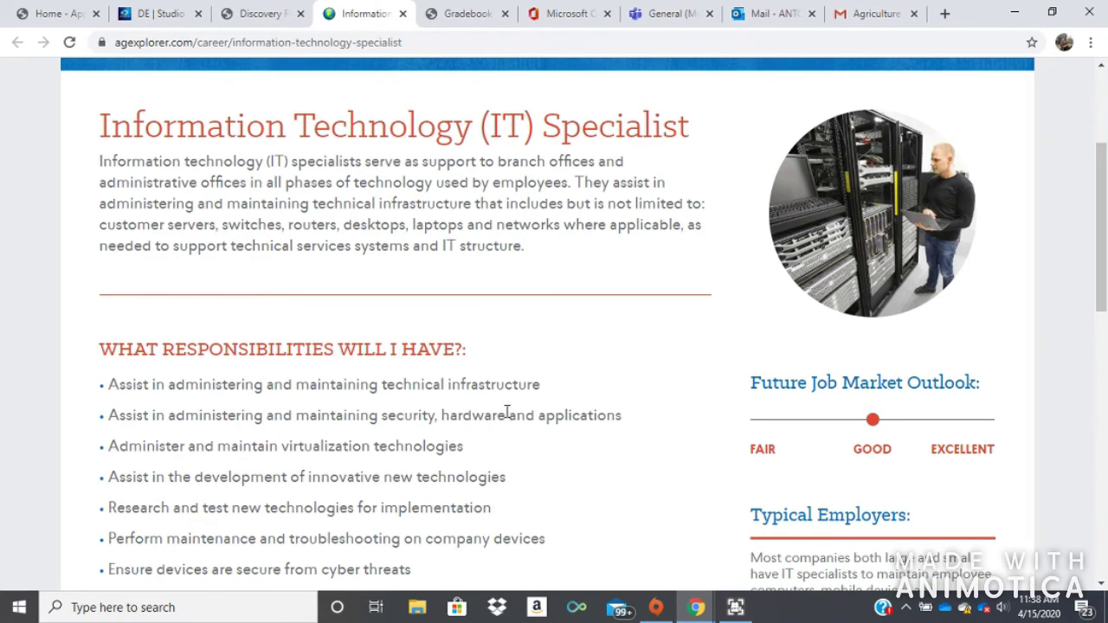
pyautogui.scroll(1, 1105, 269)
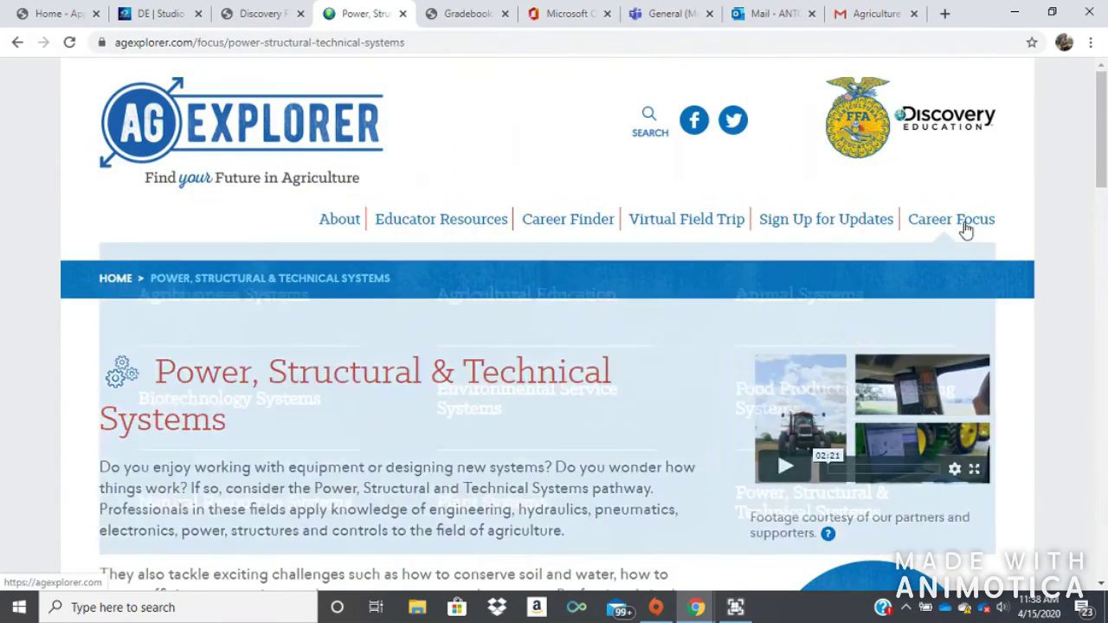
pyautogui.moveTo(967, 229)
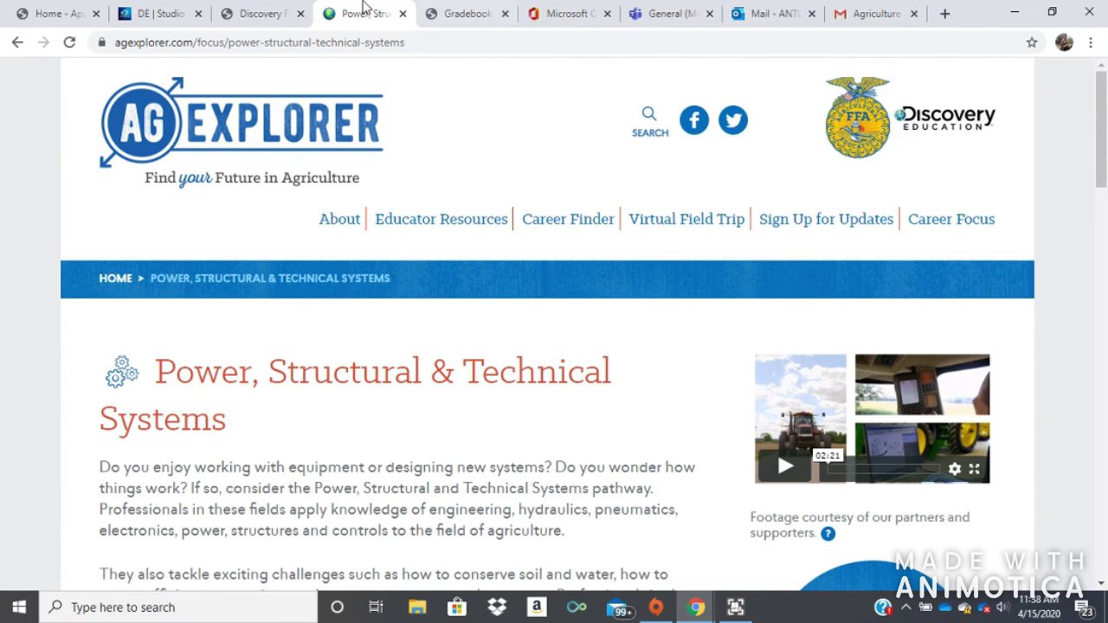
pyautogui.click(241, 23)
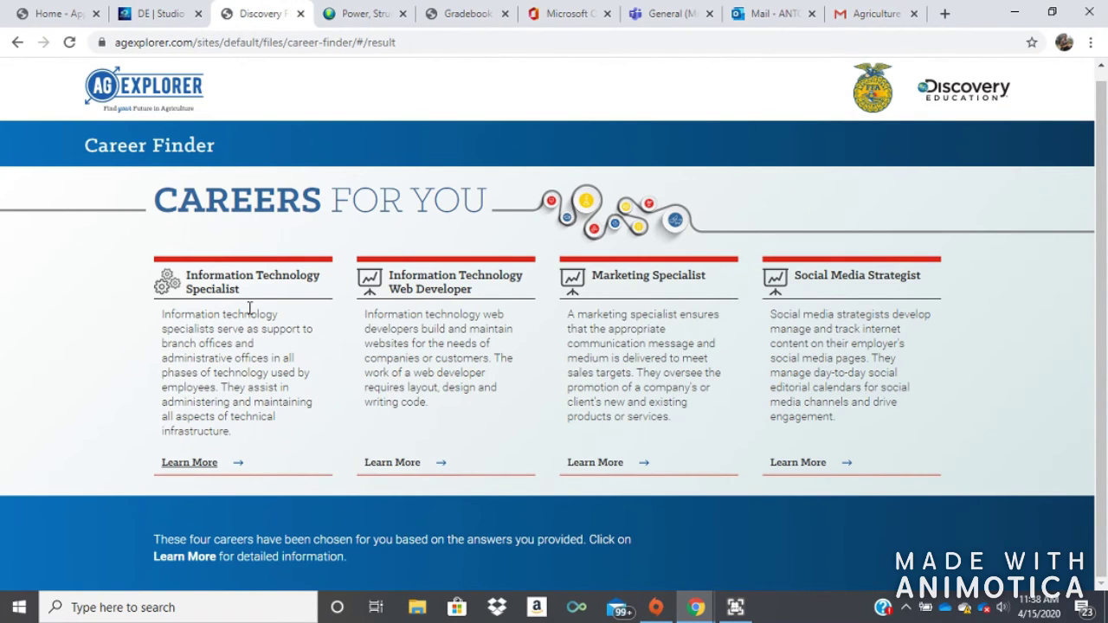
pyautogui.click(171, 14)
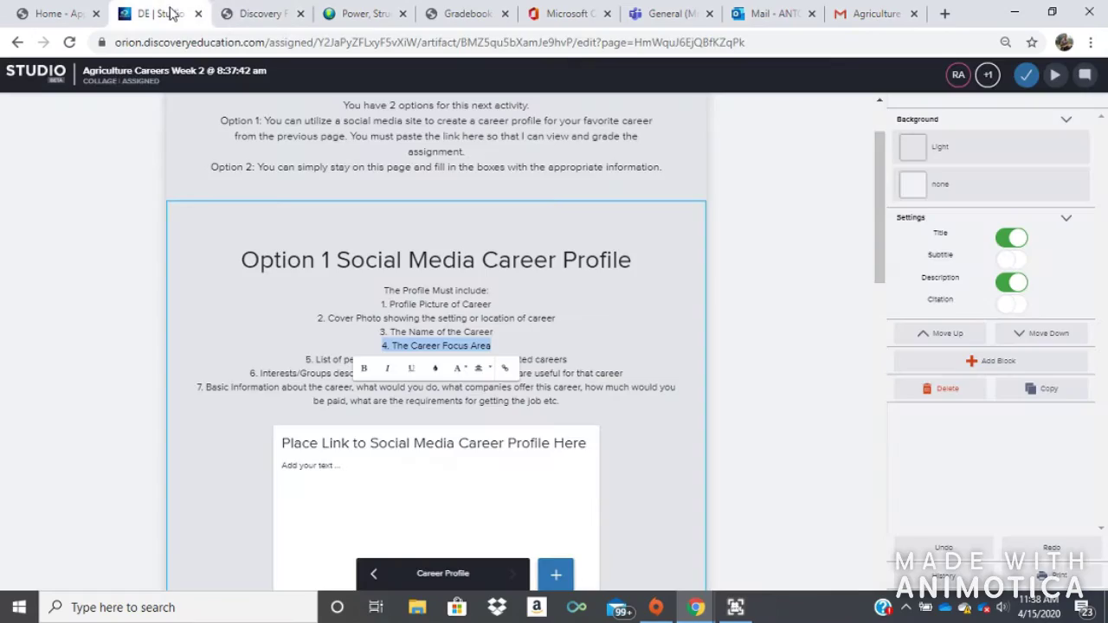
pyautogui.click(299, 294)
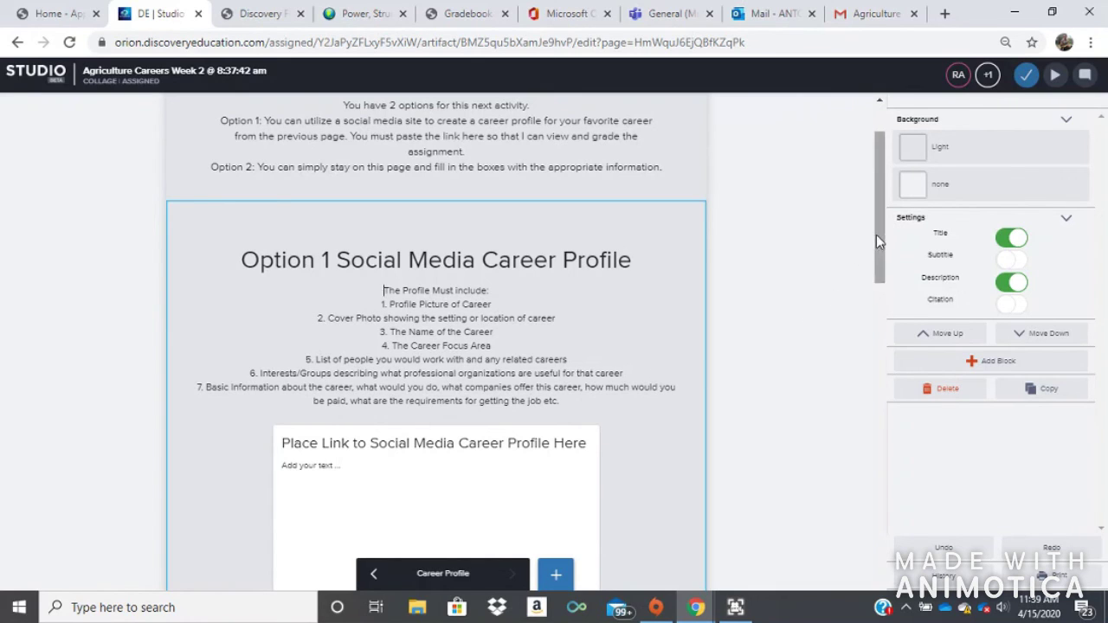
# - Review the Option 1 link box and the Option 2 requirements, and view the choices for adding content to an empty Option 2 box
pyautogui.moveTo(877, 234); pyautogui.dragTo(874, 278)
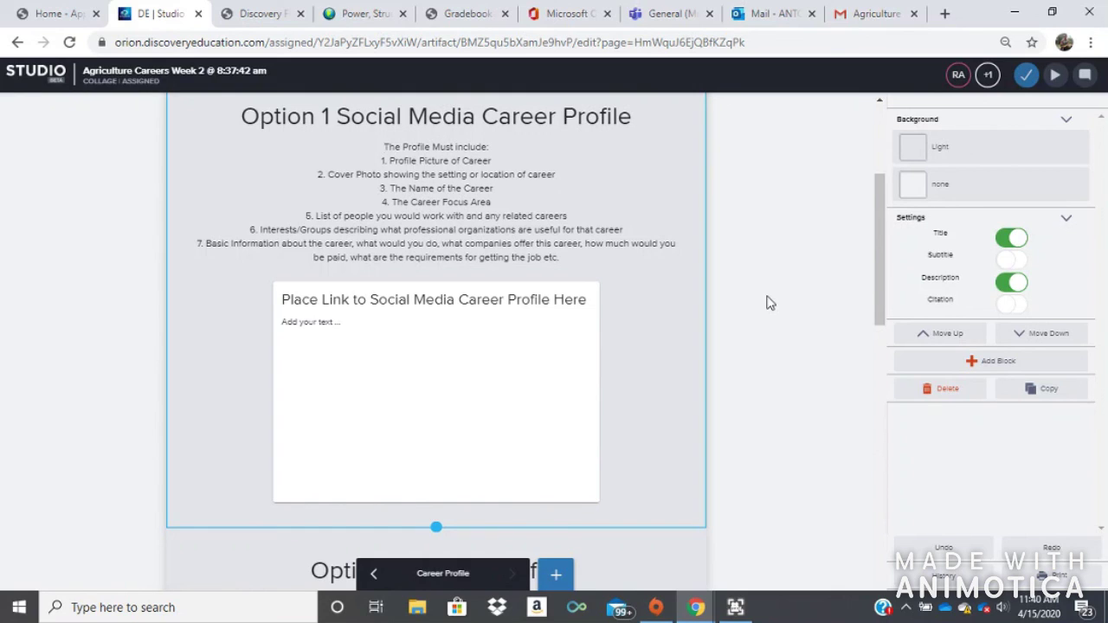
pyautogui.click(767, 302)
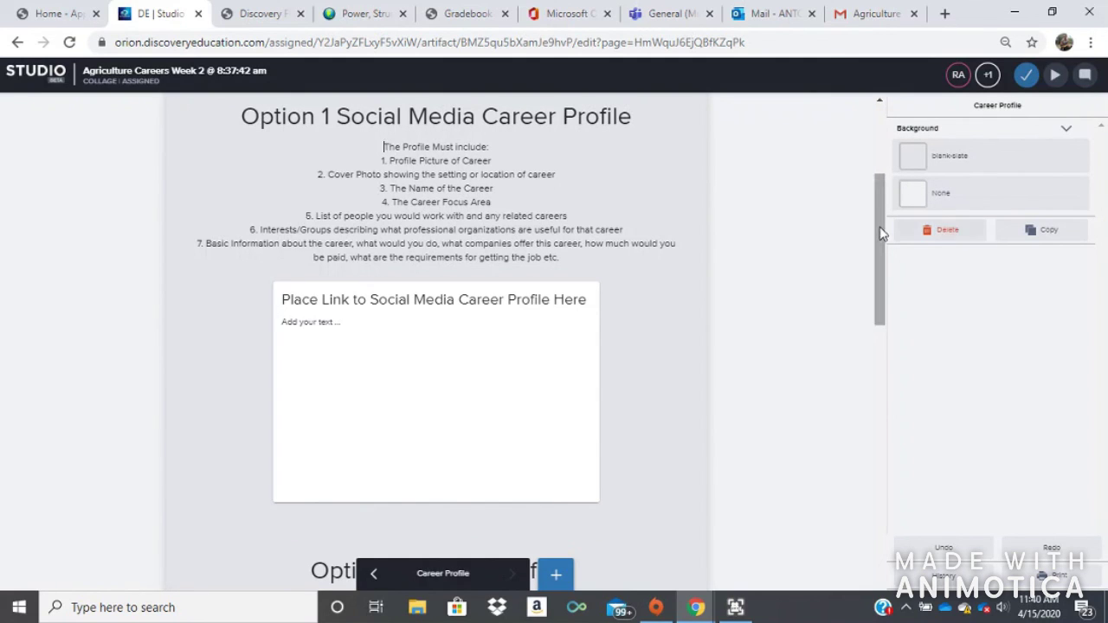
pyautogui.moveTo(880, 232); pyautogui.dragTo(900, 346)
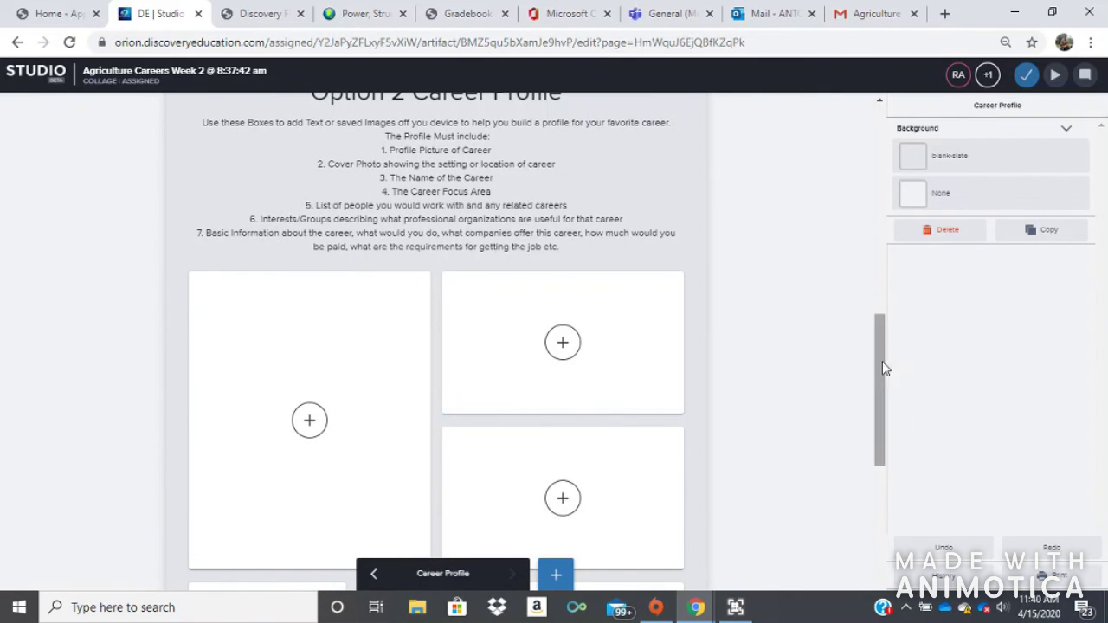
pyautogui.moveTo(878, 371); pyautogui.dragTo(874, 331)
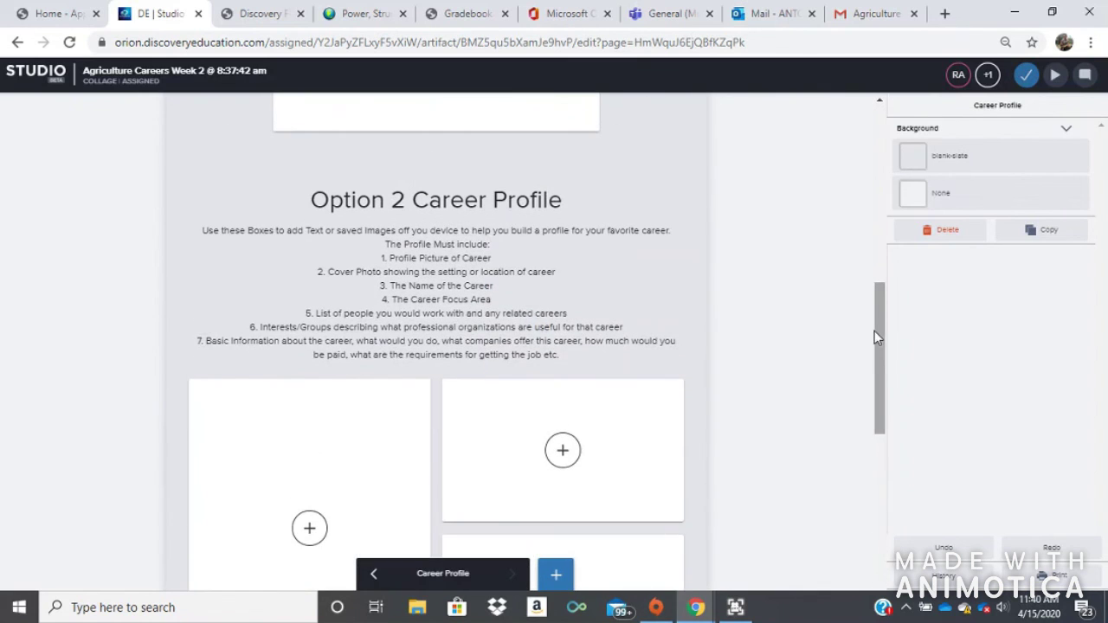
pyautogui.click(563, 452)
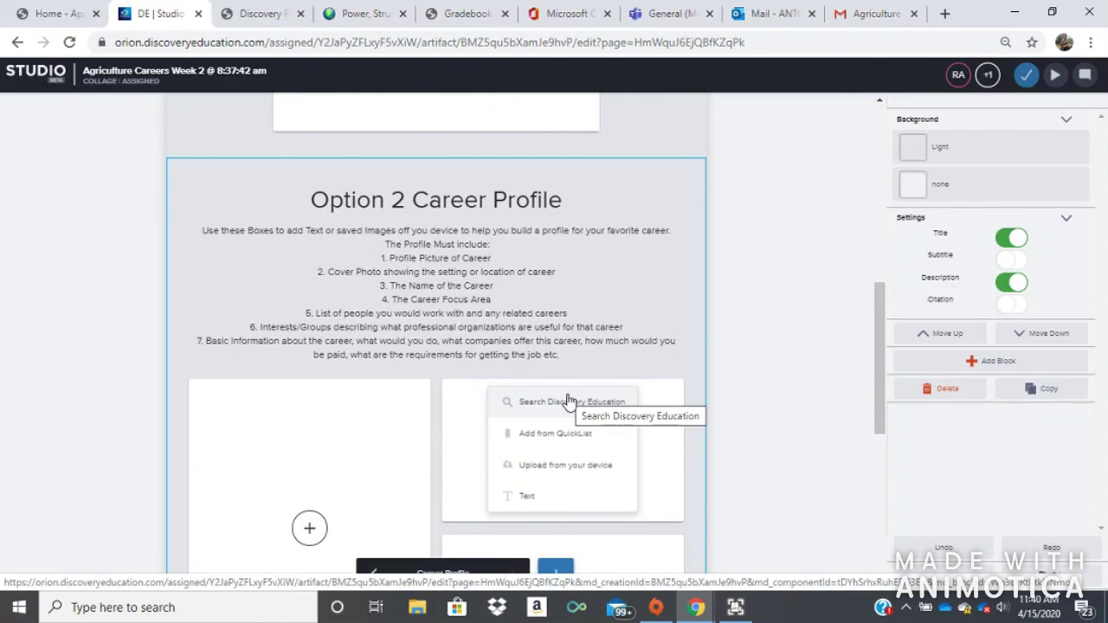
pyautogui.click(749, 317)
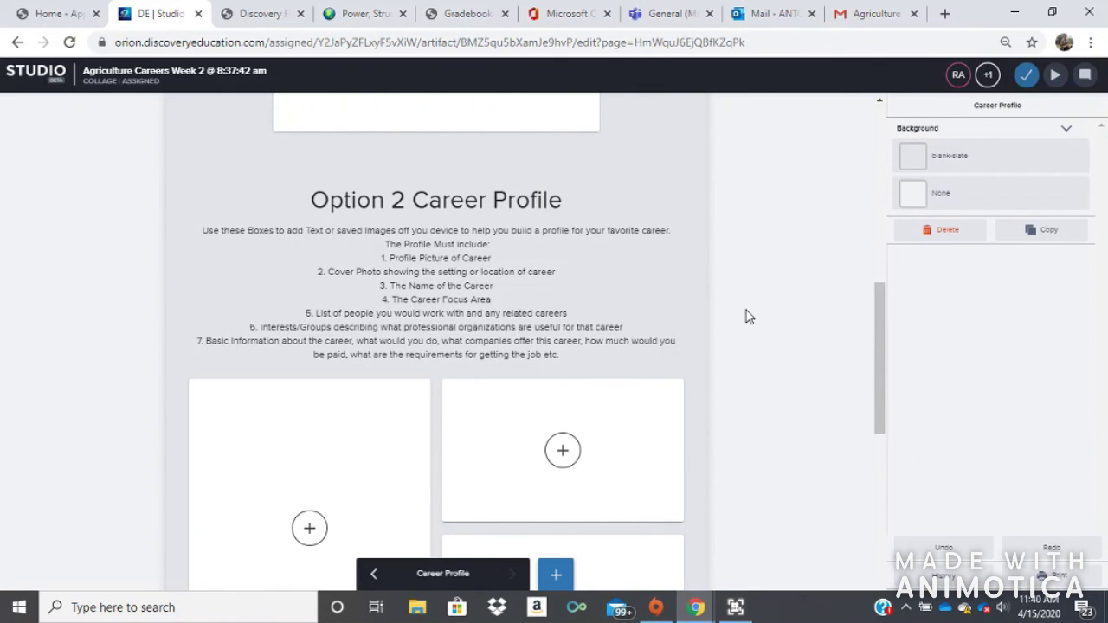
pyautogui.click(1028, 77)
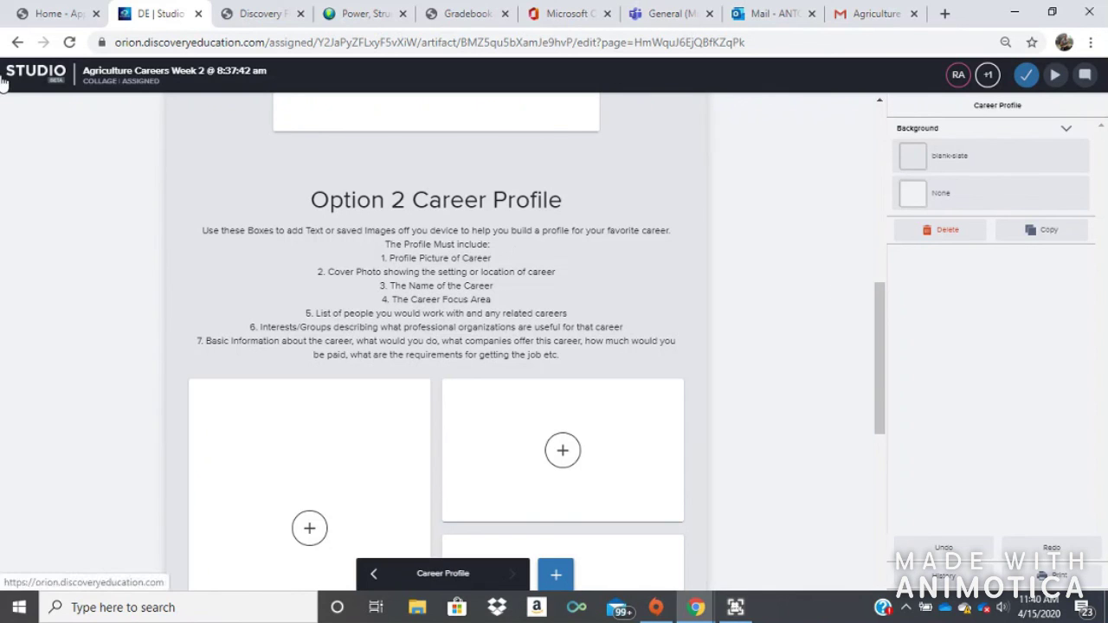
pyautogui.moveTo(882, 362); pyautogui.dragTo(888, 272)
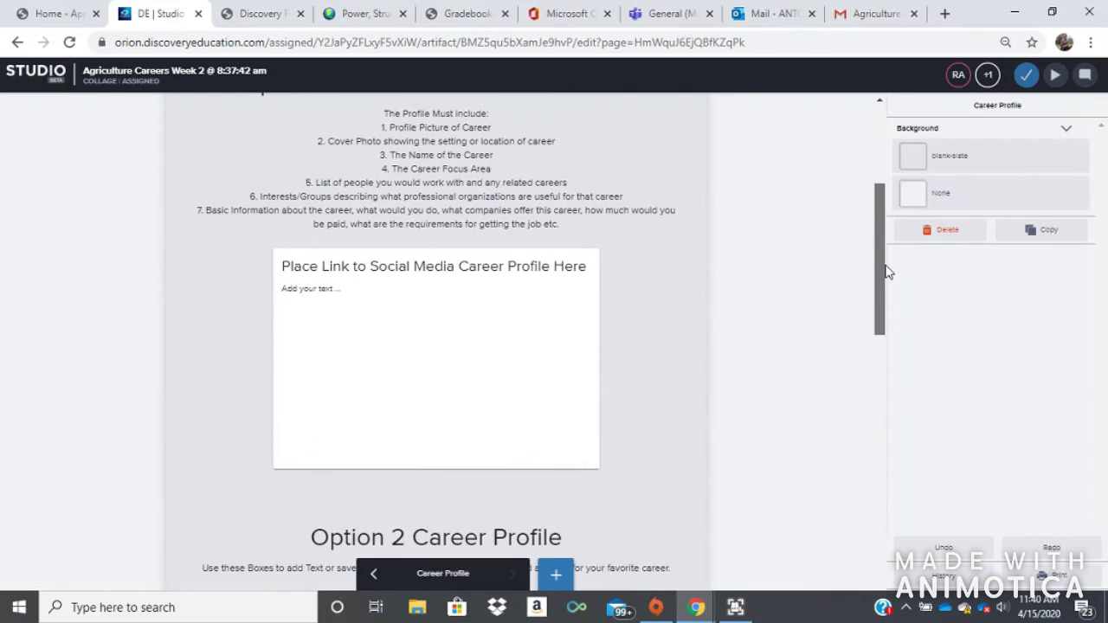